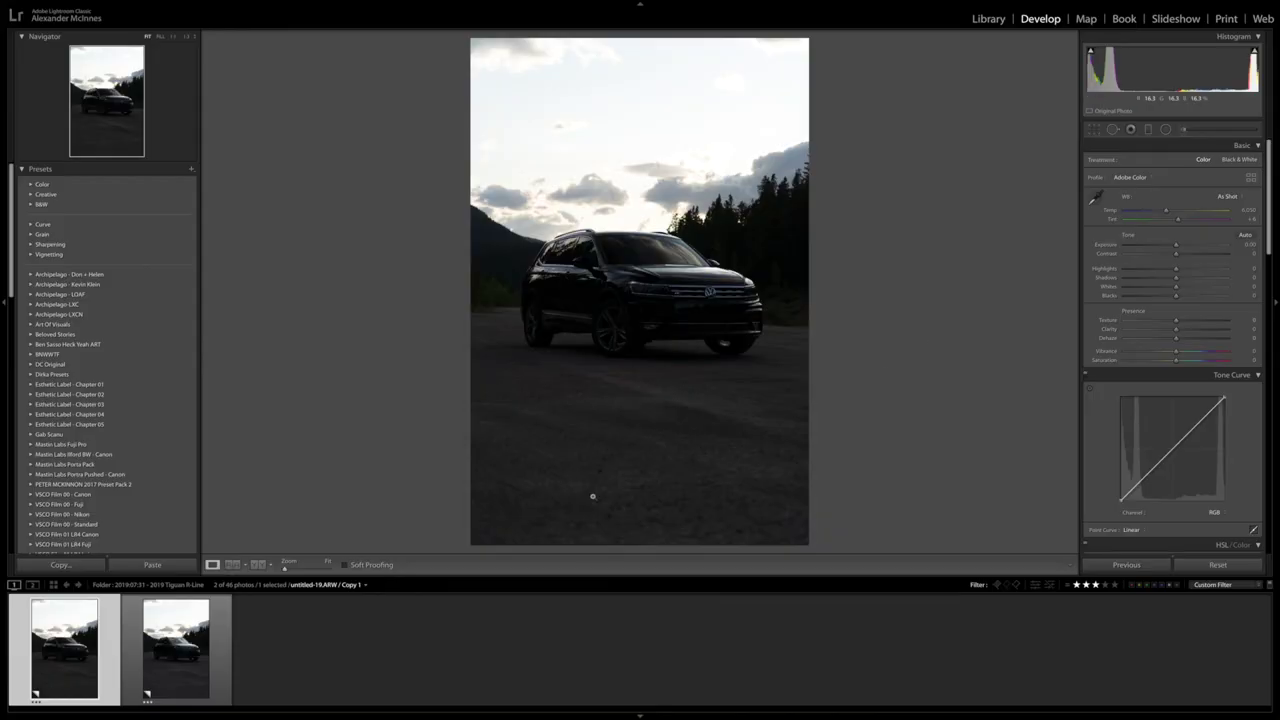
# Compare the two unedited three-star car photos, untitled-19.ARW and untitled-22.ARW, by switching between them
pyautogui.click(177, 667)
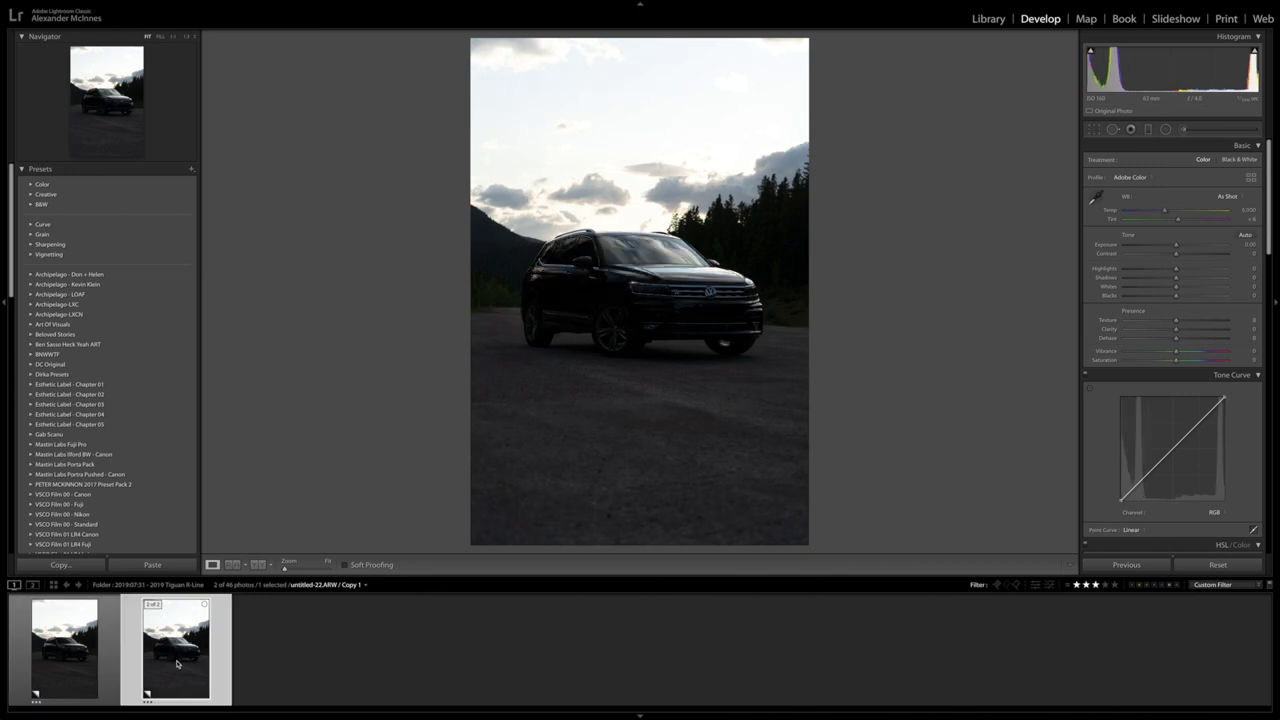
pyautogui.click(71, 656)
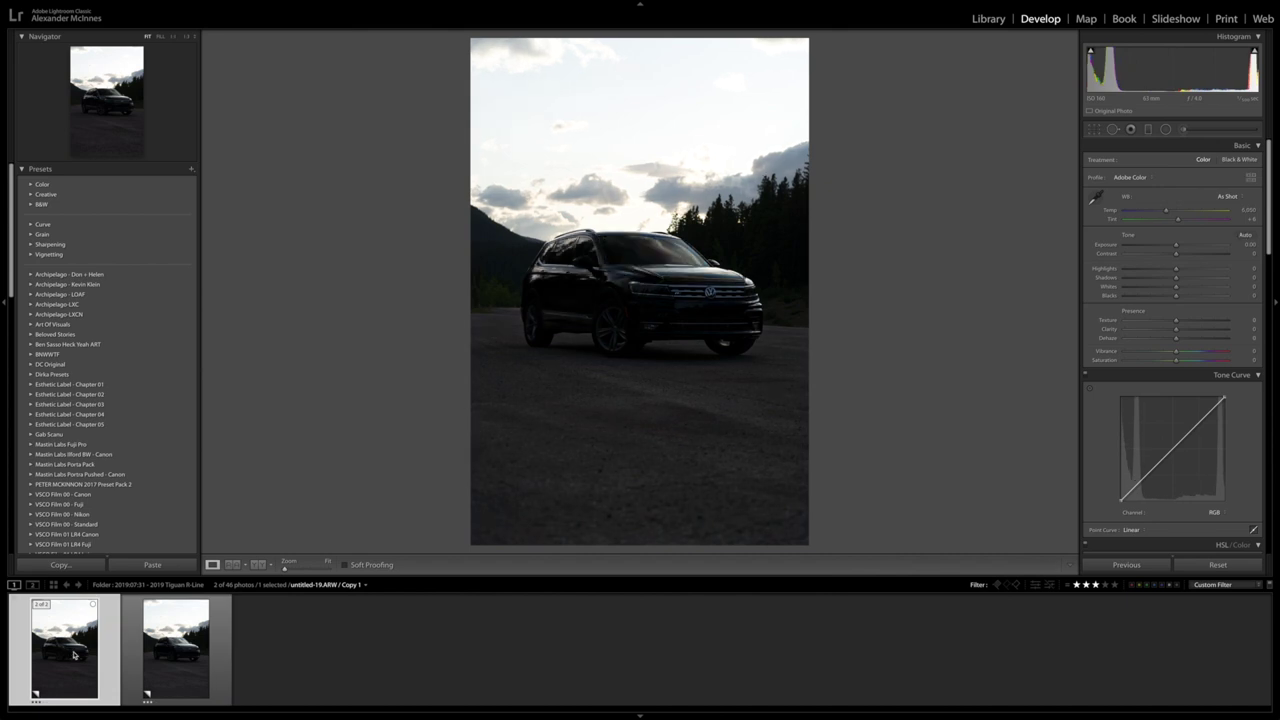
pyautogui.click(179, 659)
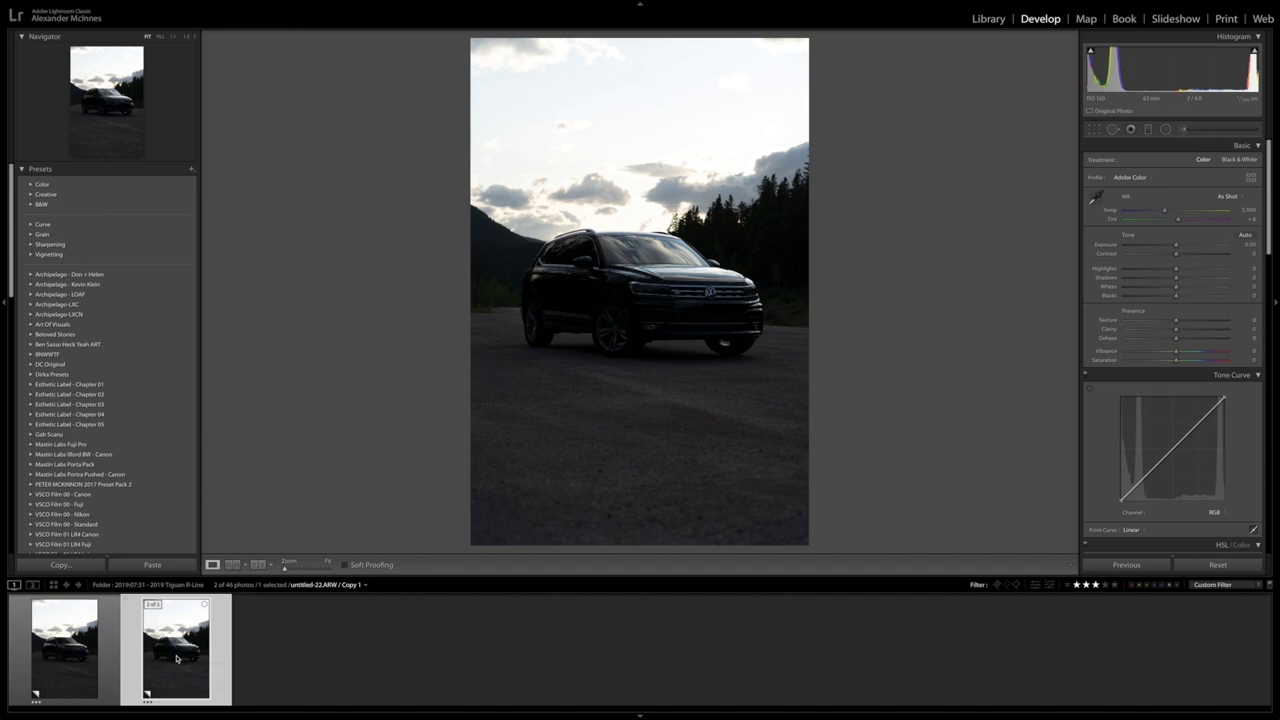
pyautogui.click(70, 650)
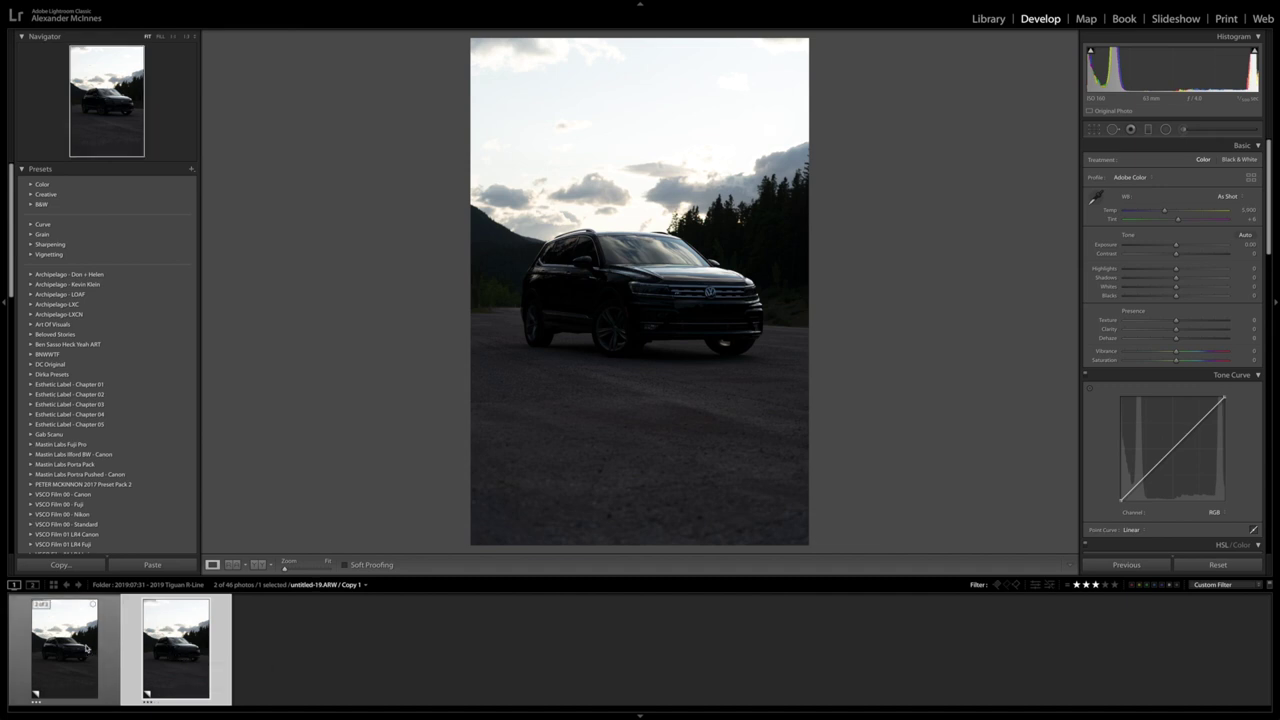
pyautogui.press('Right')
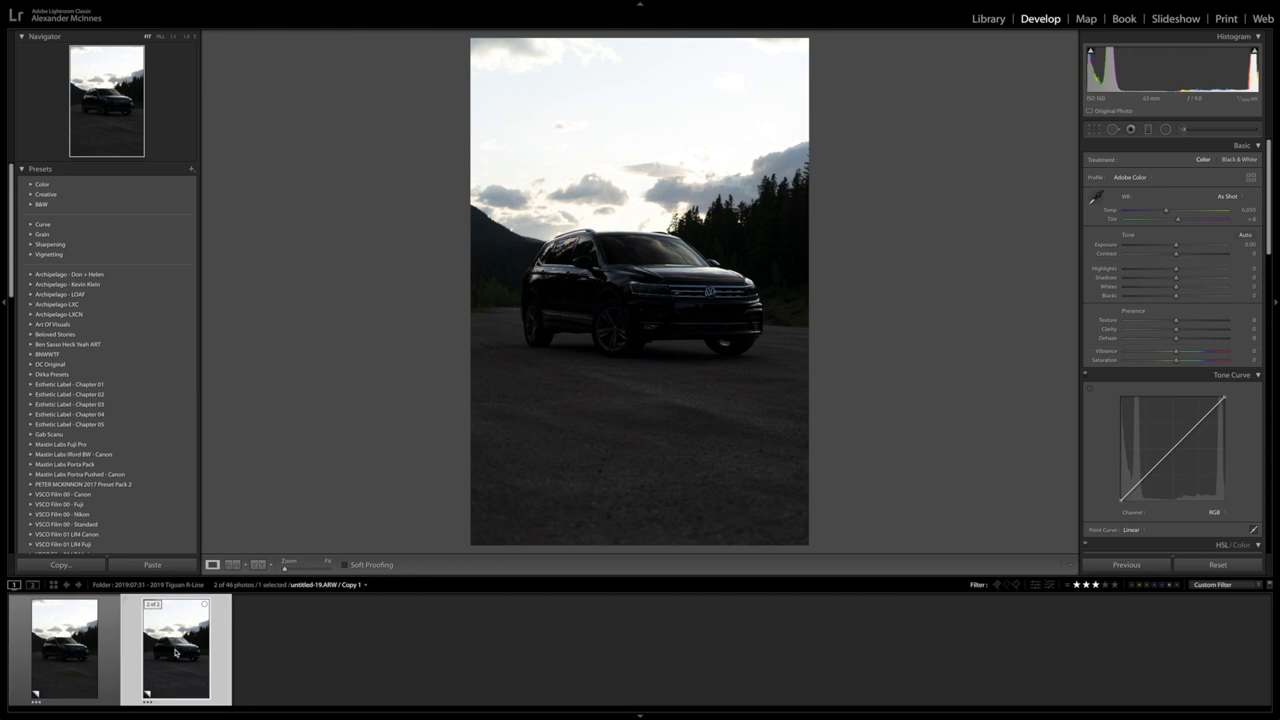
# Filter the filmstrip to four-star photos and compare the two edited versions of the car shot
pyautogui.click(1106, 587)
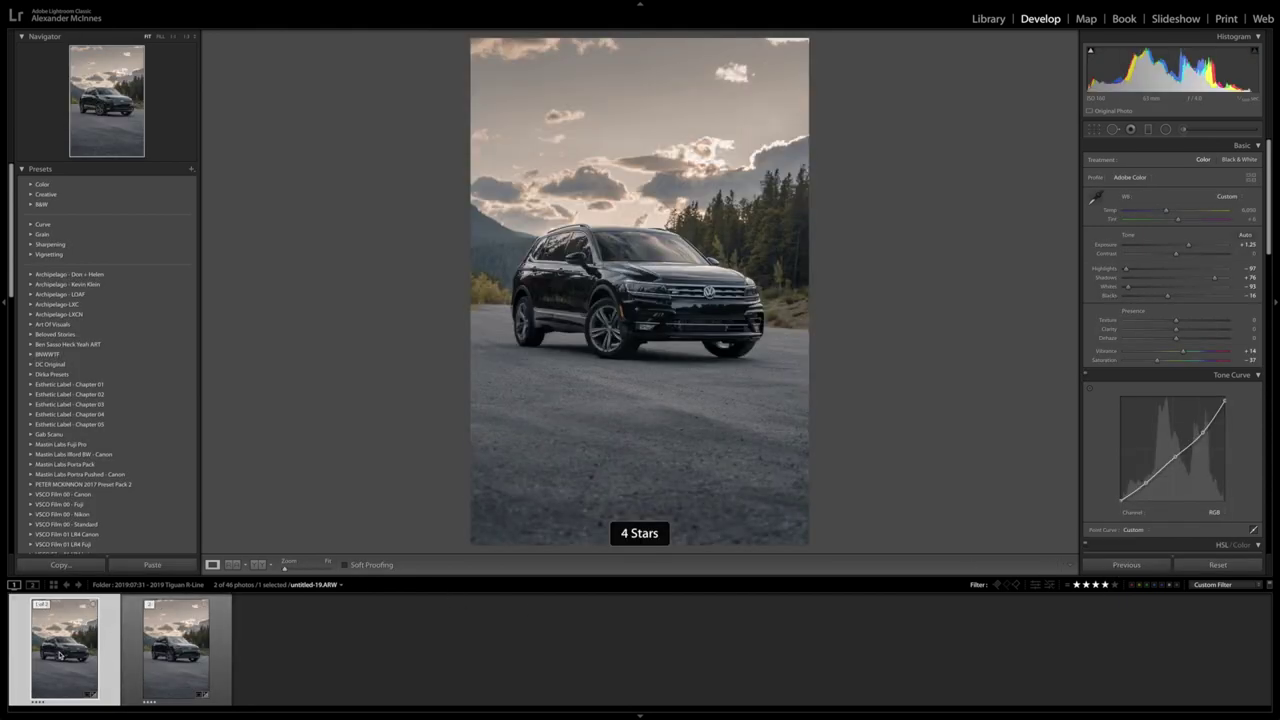
pyautogui.click(185, 657)
pyautogui.click(62, 657)
pyautogui.moveTo(60, 658); pyautogui.dragTo(185, 655)
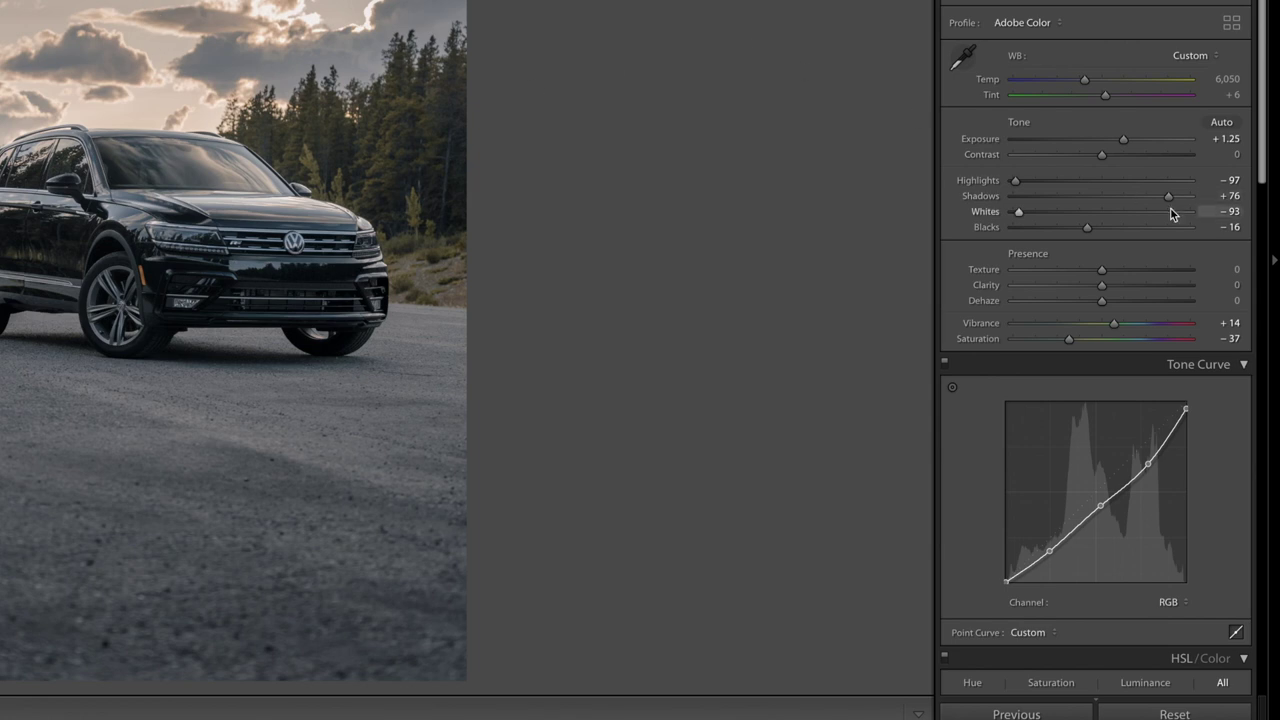
# Set the Blacks of untitled-19.ARW to -15
pyautogui.press('alt')
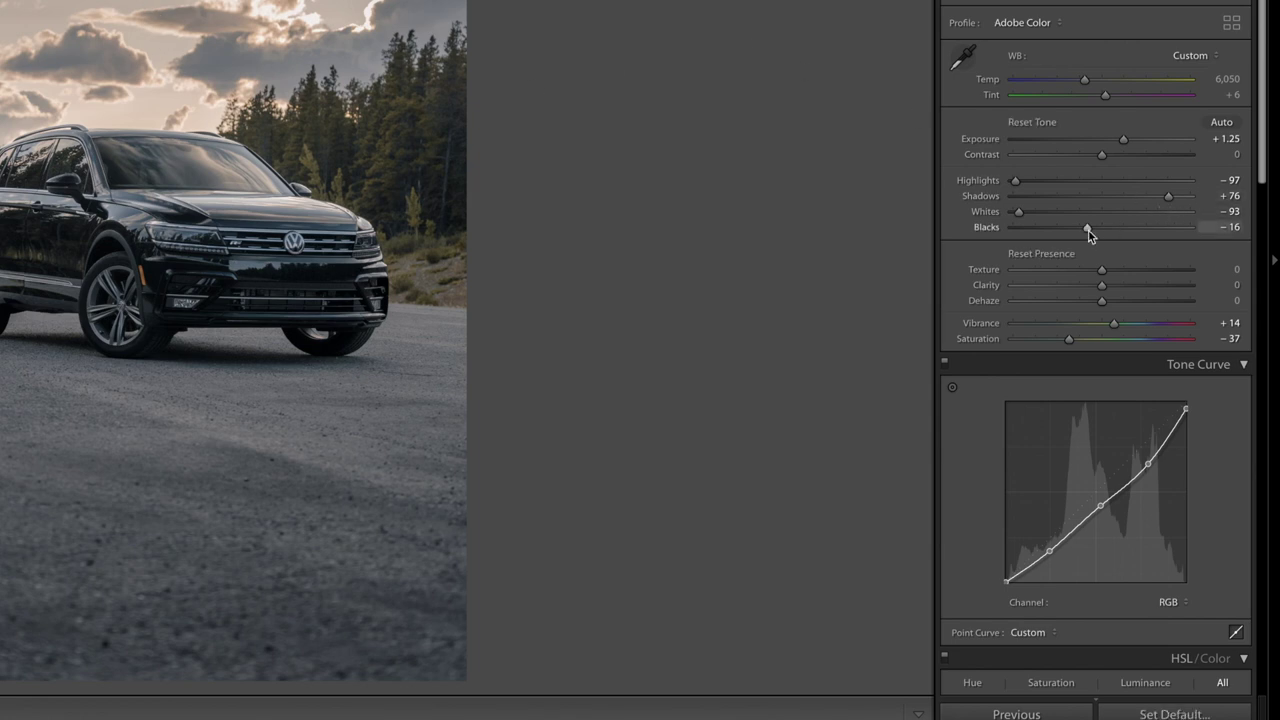
pyautogui.moveTo(1089, 231); pyautogui.dragTo(1090, 231)
pyautogui.scroll(-1, 1100, 230)
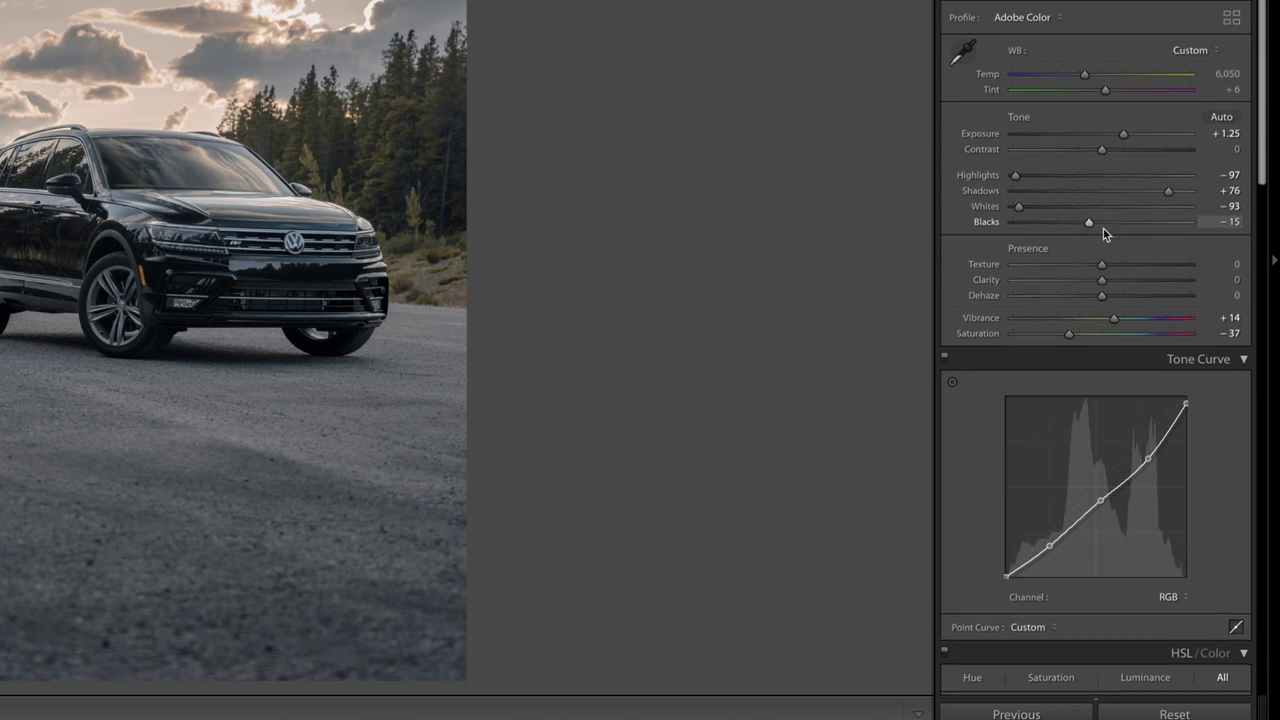
# Examine the photo's Vibrance and Saturation, the tone curve, and the HSL hue, saturation and luminance adjustments
pyautogui.scroll(-1, 1127, 195)
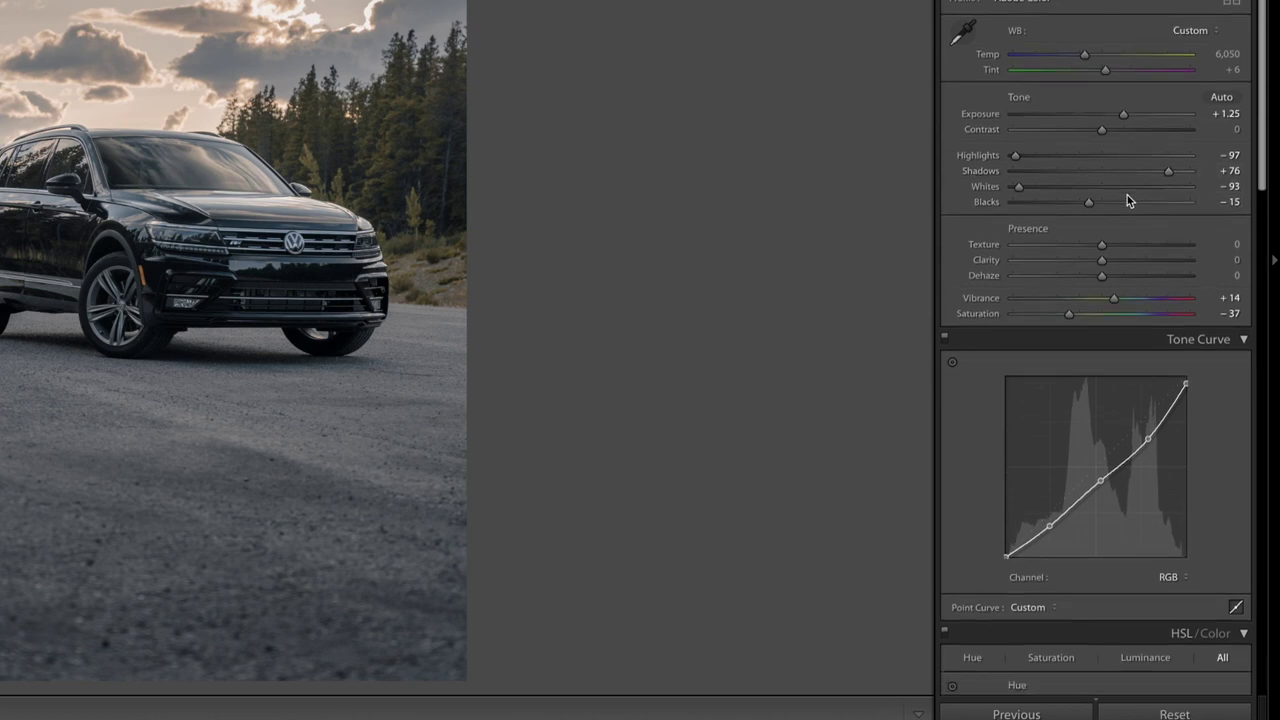
pyautogui.scroll(-1, 1098, 288)
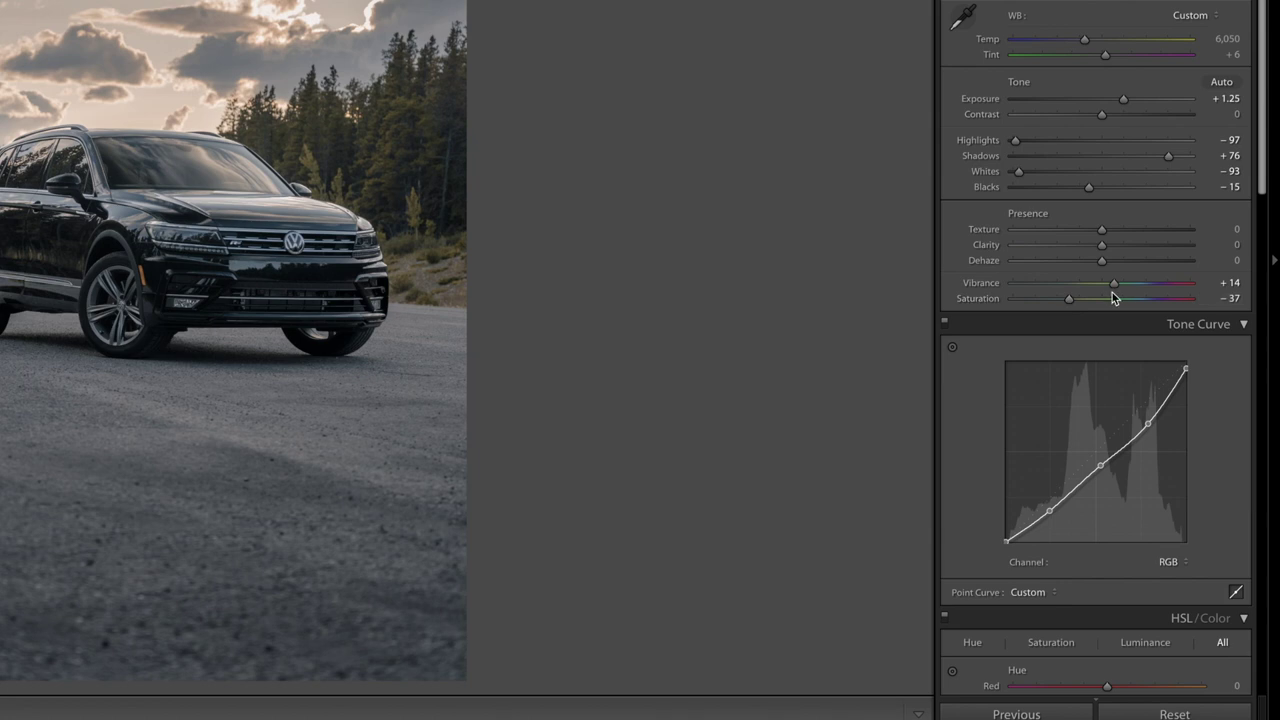
pyautogui.scroll(-2, 1090, 298)
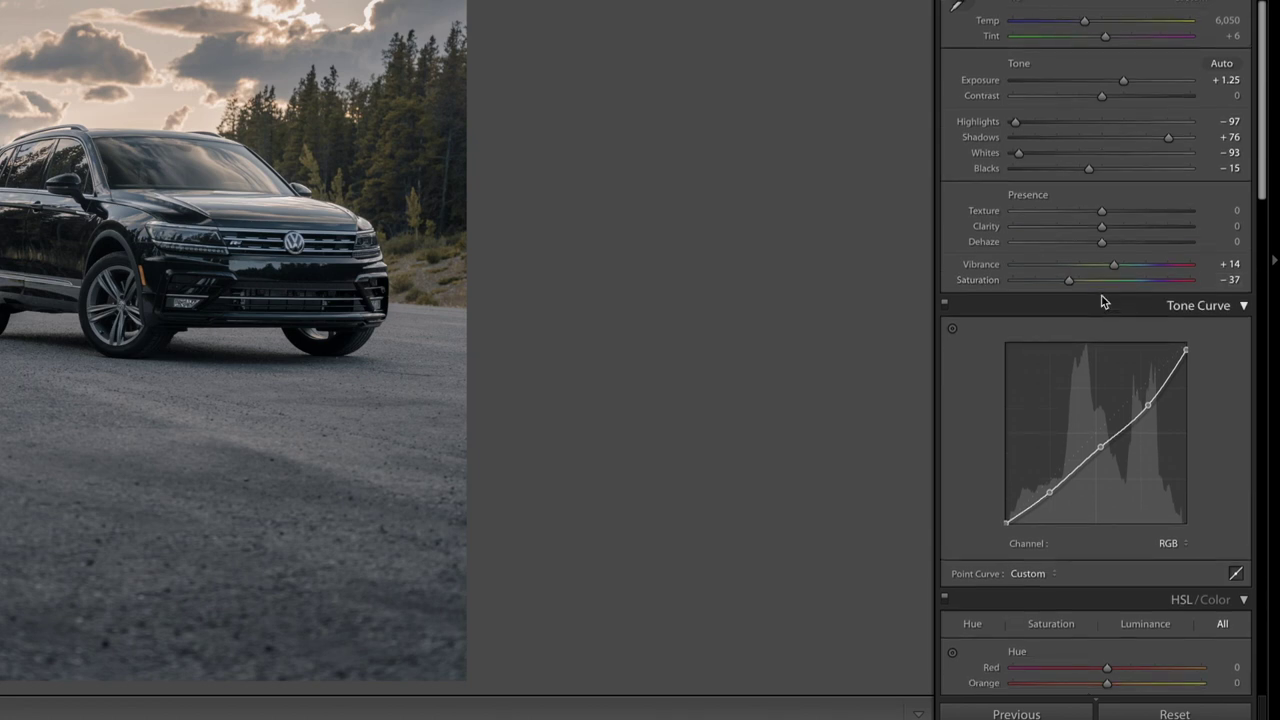
pyautogui.scroll(-2, 1104, 300)
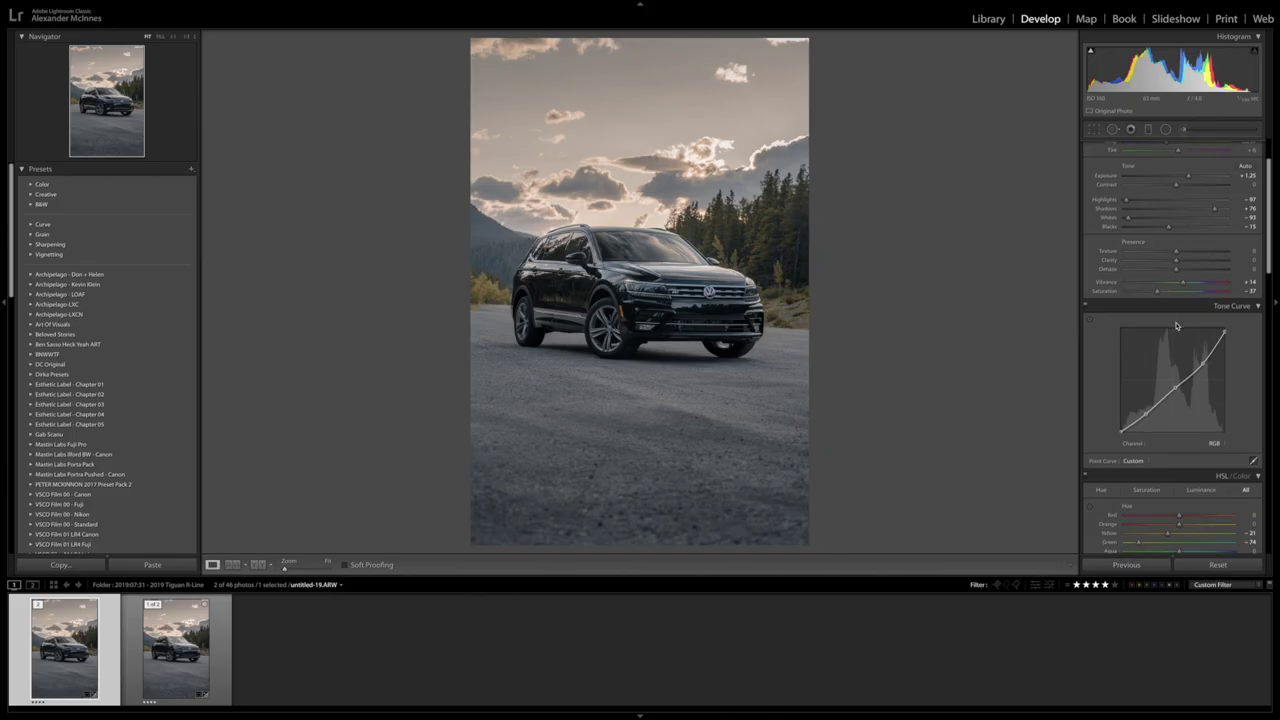
pyautogui.scroll(-15, 1177, 322)
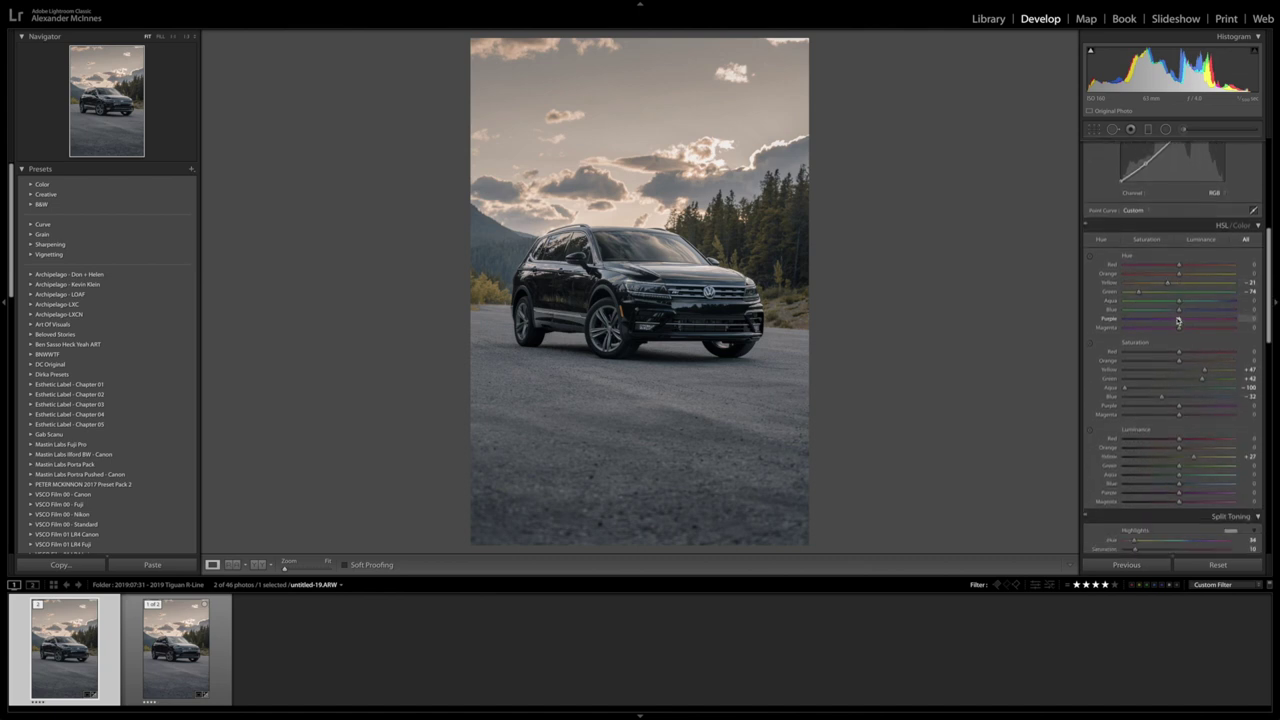
pyautogui.scroll(-1, 1179, 328)
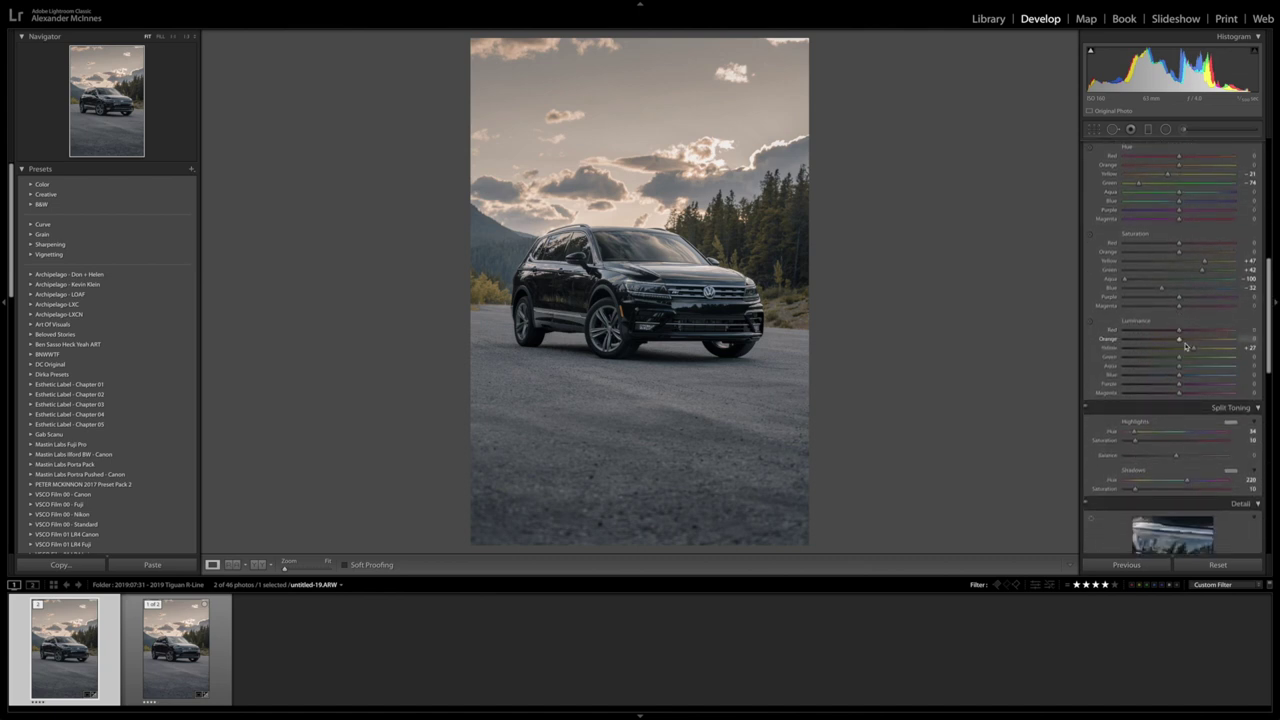
pyautogui.scroll(3, 1184, 346)
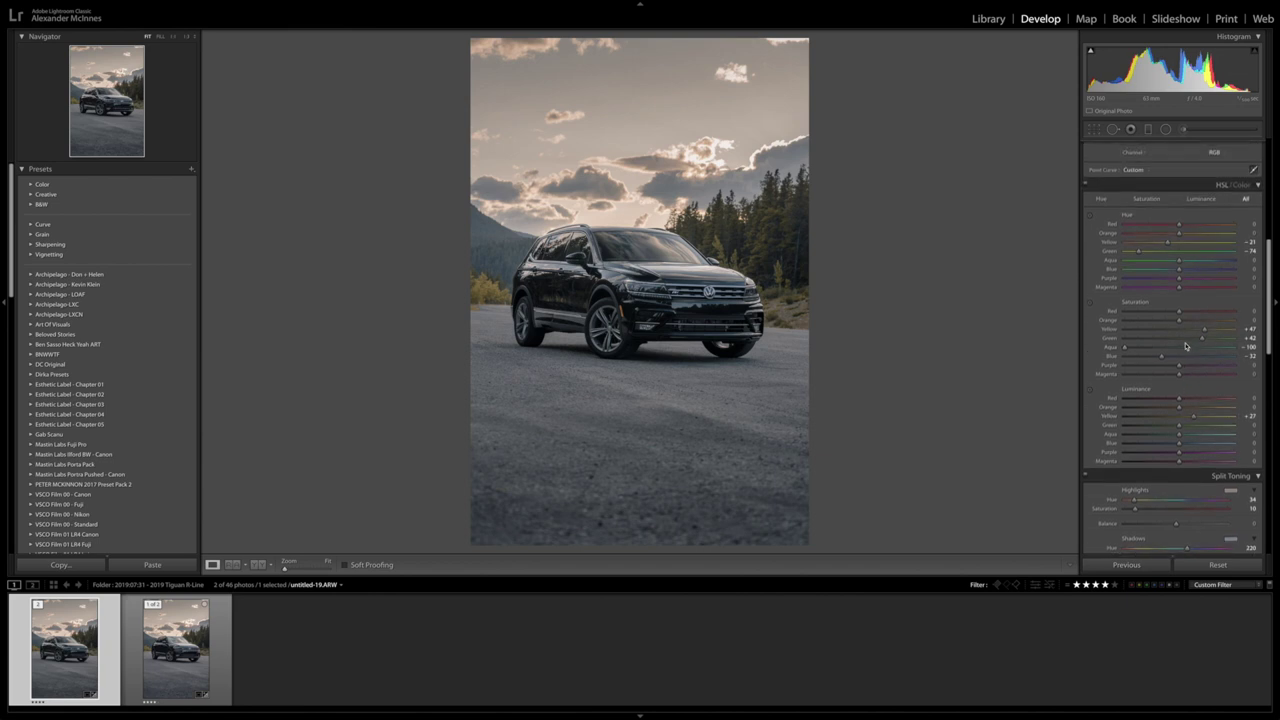
pyautogui.scroll(2, 1185, 347)
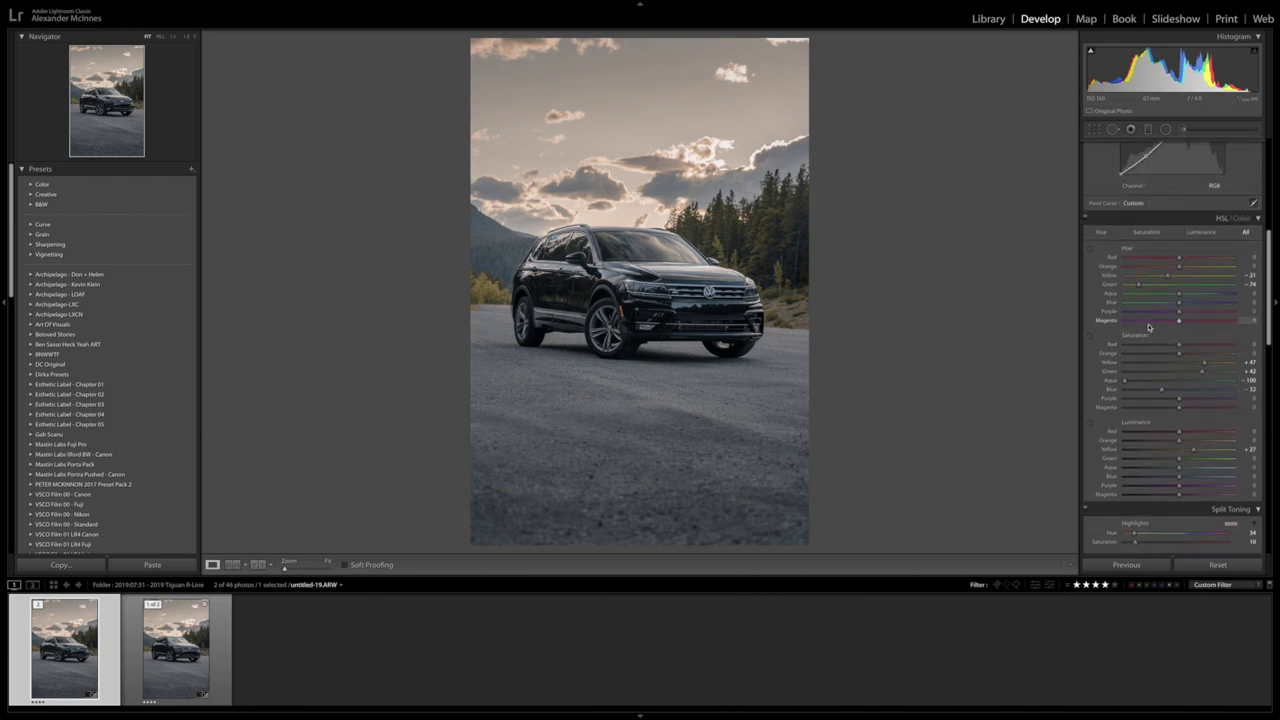
pyautogui.scroll(4, 1175, 333)
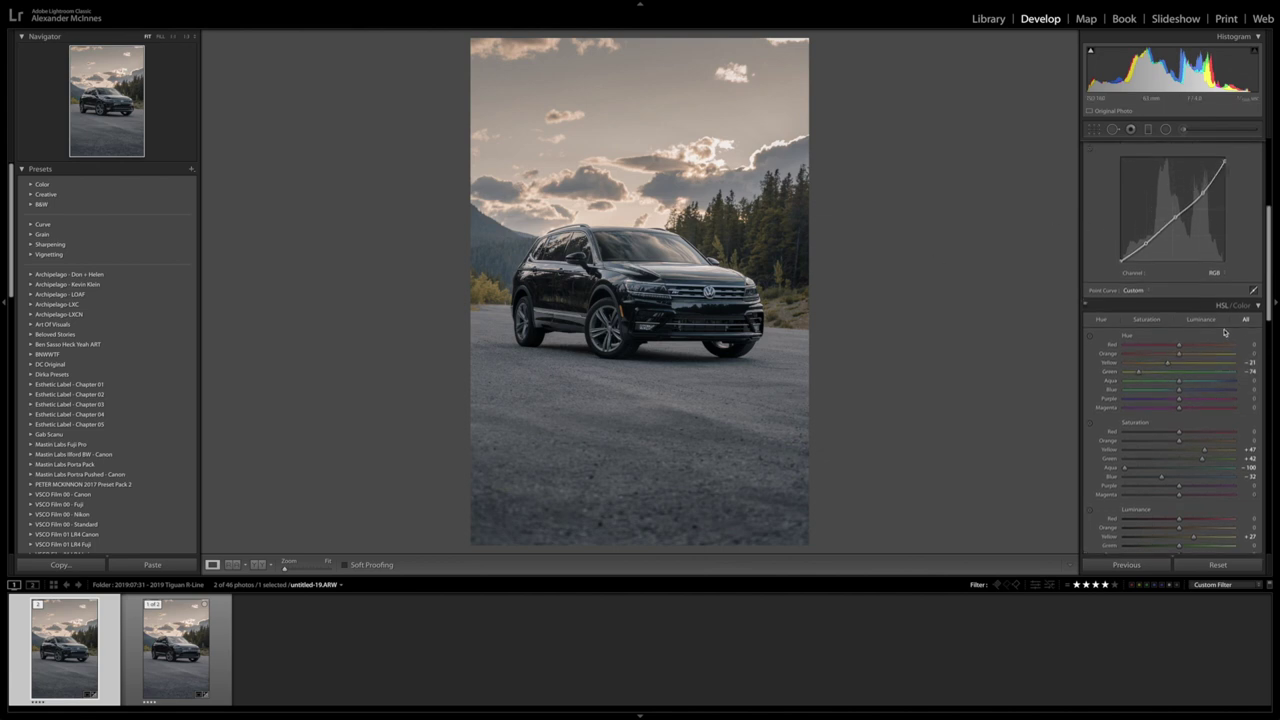
# Set the Green hue in the HSL adjustments to -71
pyautogui.scroll(-1, 1226, 332)
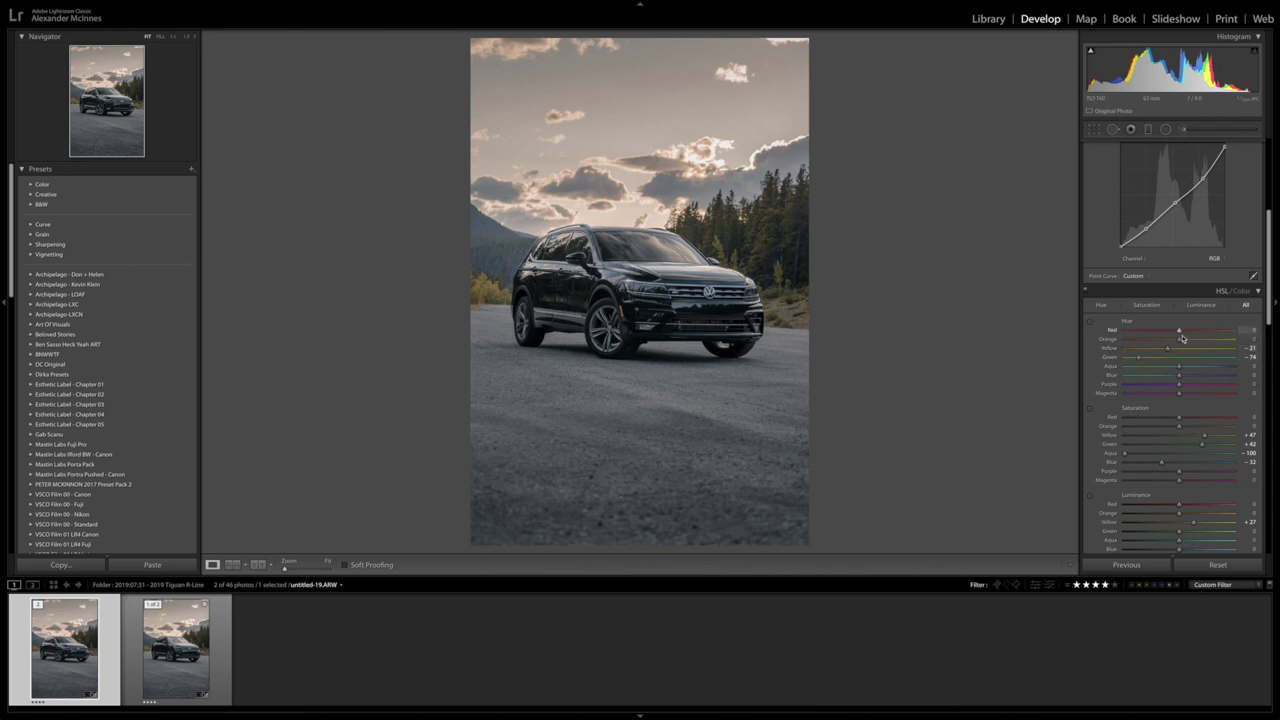
pyautogui.moveTo(1180, 360); pyautogui.dragTo(1141, 359)
# Examine the photo's split toning, sharpening, noise reduction and lens correction settings
pyautogui.scroll(-3, 1203, 368)
pyautogui.scroll(-4, 1204, 370)
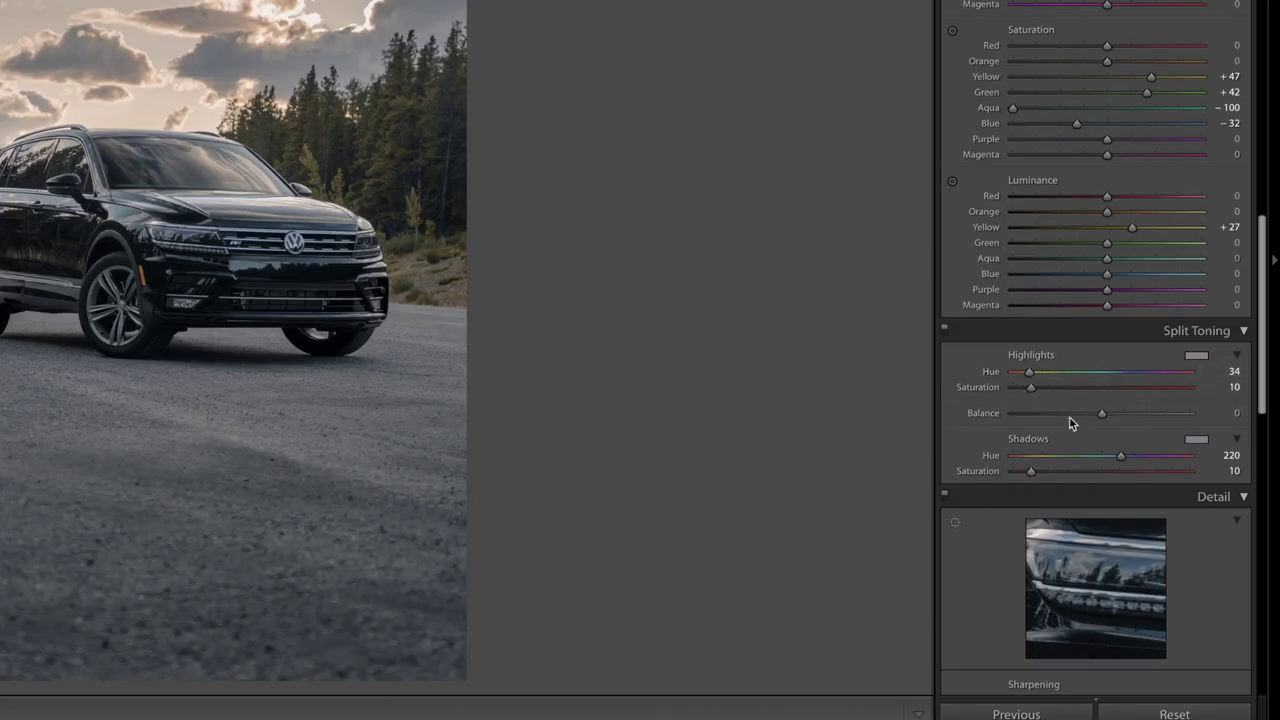
pyautogui.scroll(-2, 1125, 391)
pyautogui.scroll(-1, 1125, 393)
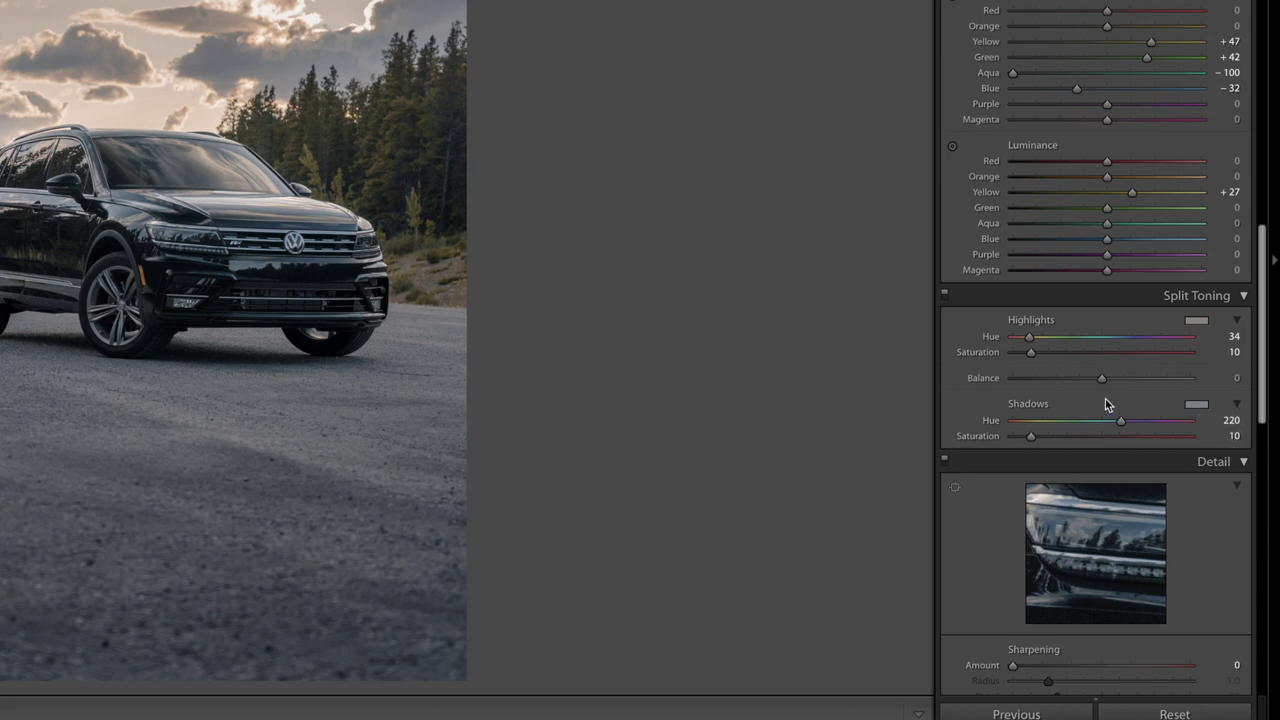
pyautogui.scroll(-1, 1177, 398)
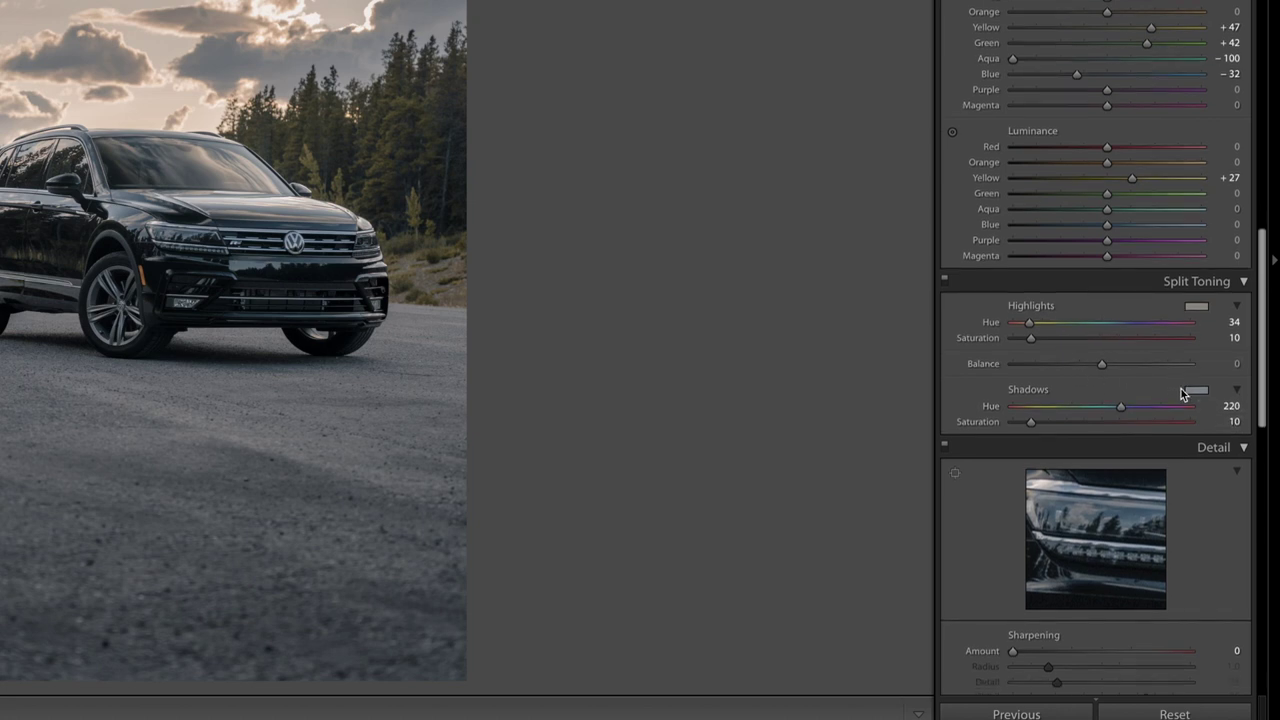
pyautogui.scroll(-5, 1050, 389)
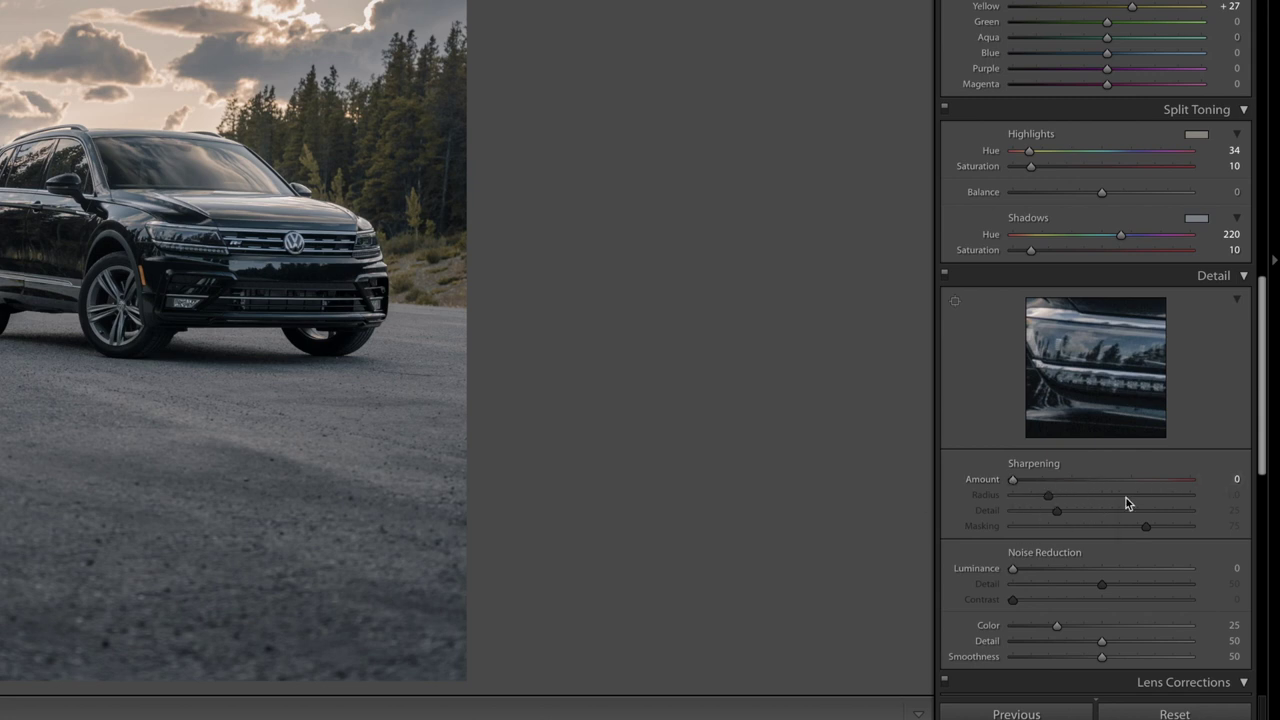
pyautogui.scroll(-8, 1126, 500)
pyautogui.scroll(-4, 1126, 497)
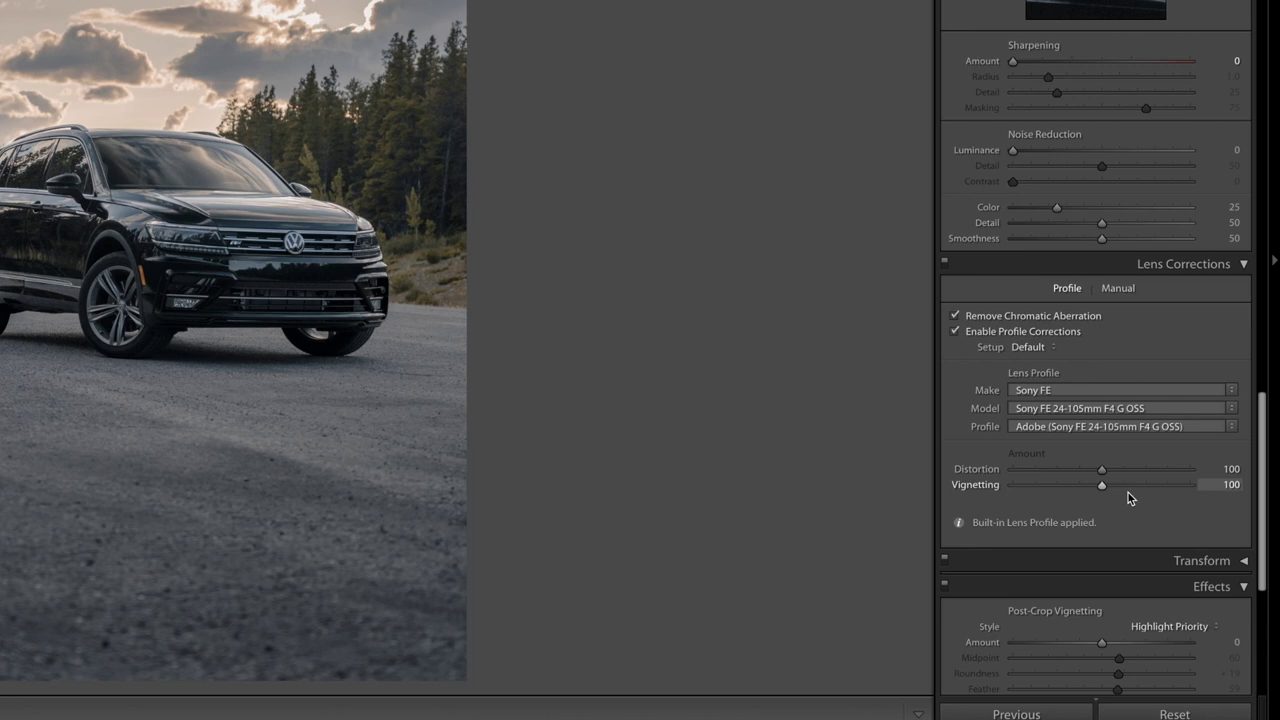
pyautogui.scroll(-1, 1120, 494)
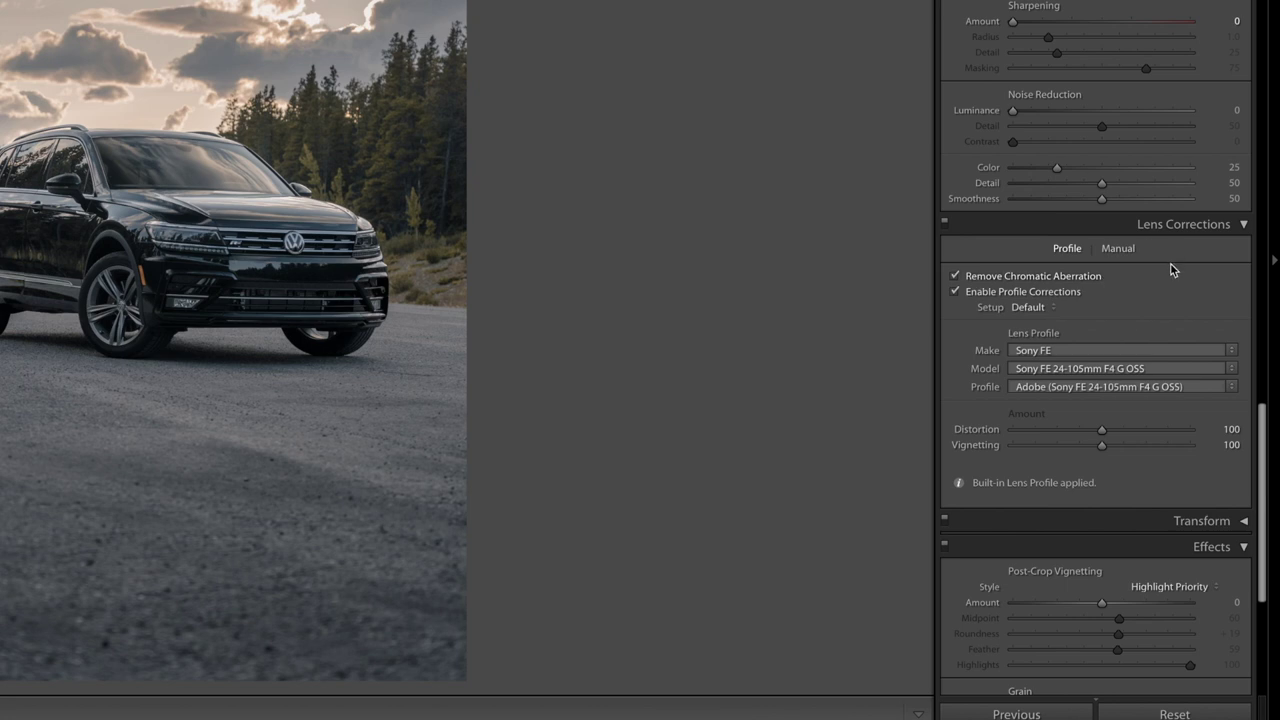
pyautogui.scroll(-1, 1157, 313)
# Open the radial filter around the car and toggle its effect off and on to compare the result
pyautogui.scroll(10, 1157, 313)
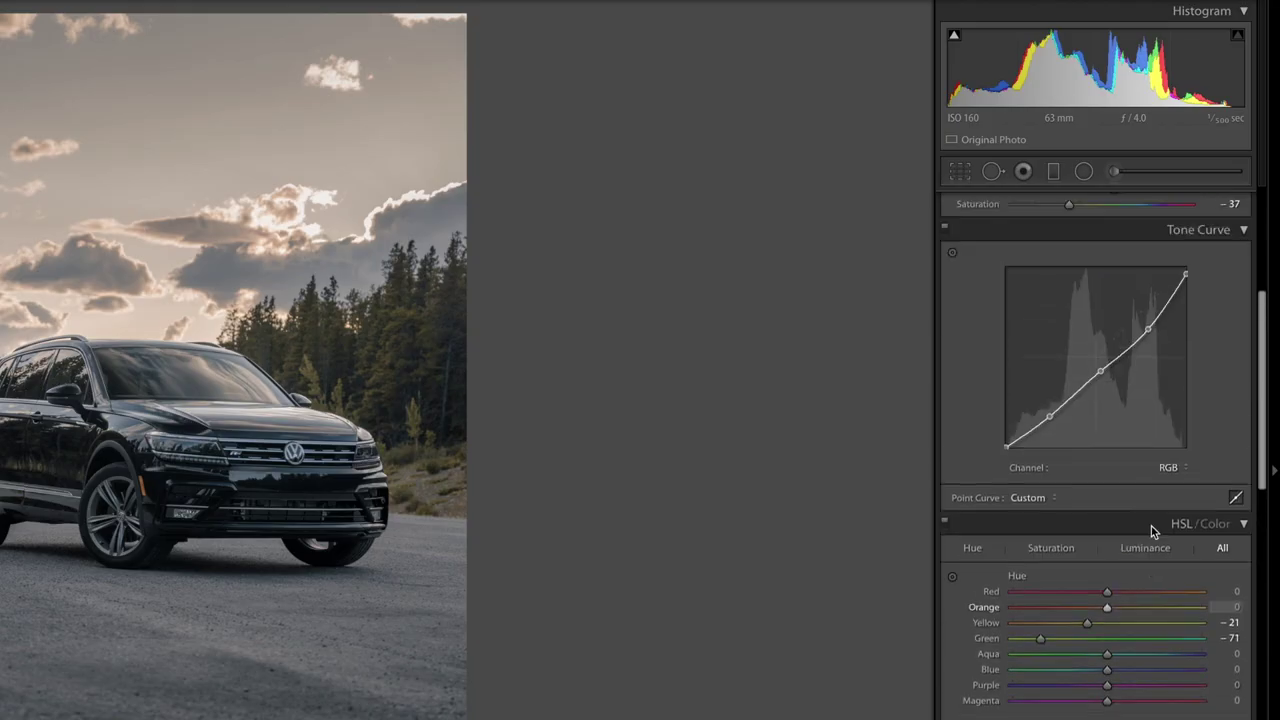
pyautogui.scroll(4, 1161, 544)
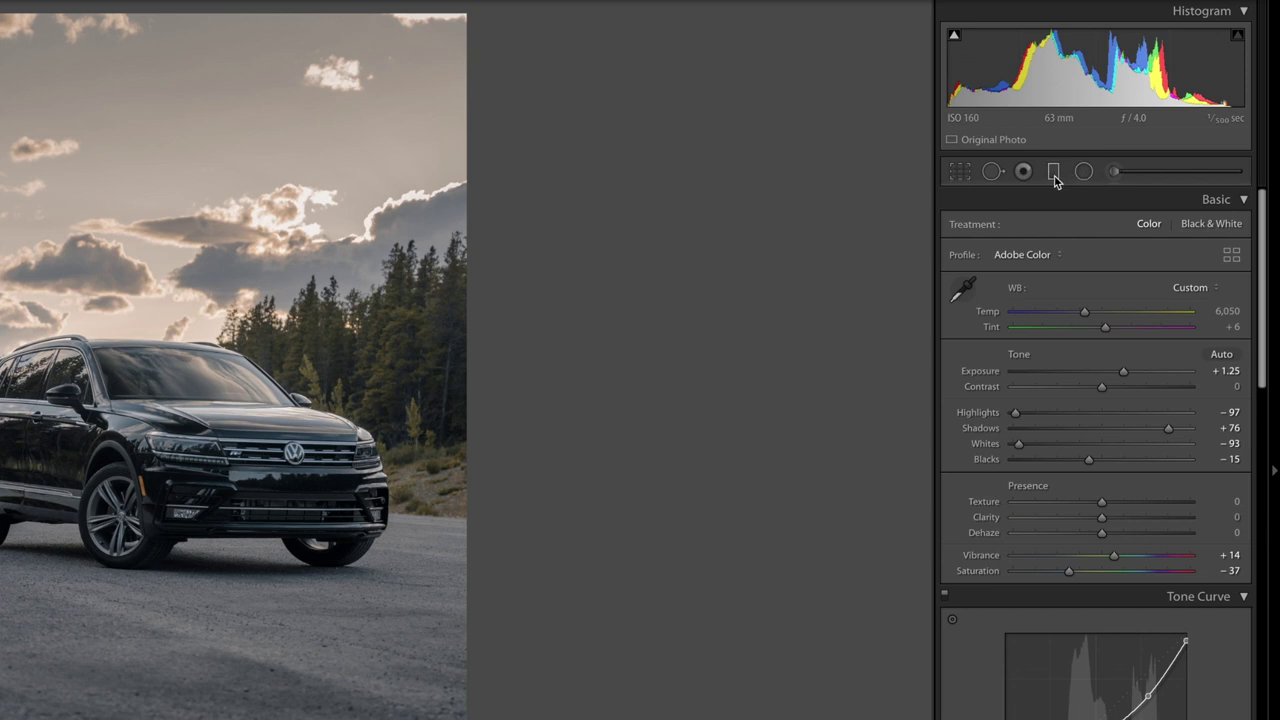
pyautogui.click(1084, 172)
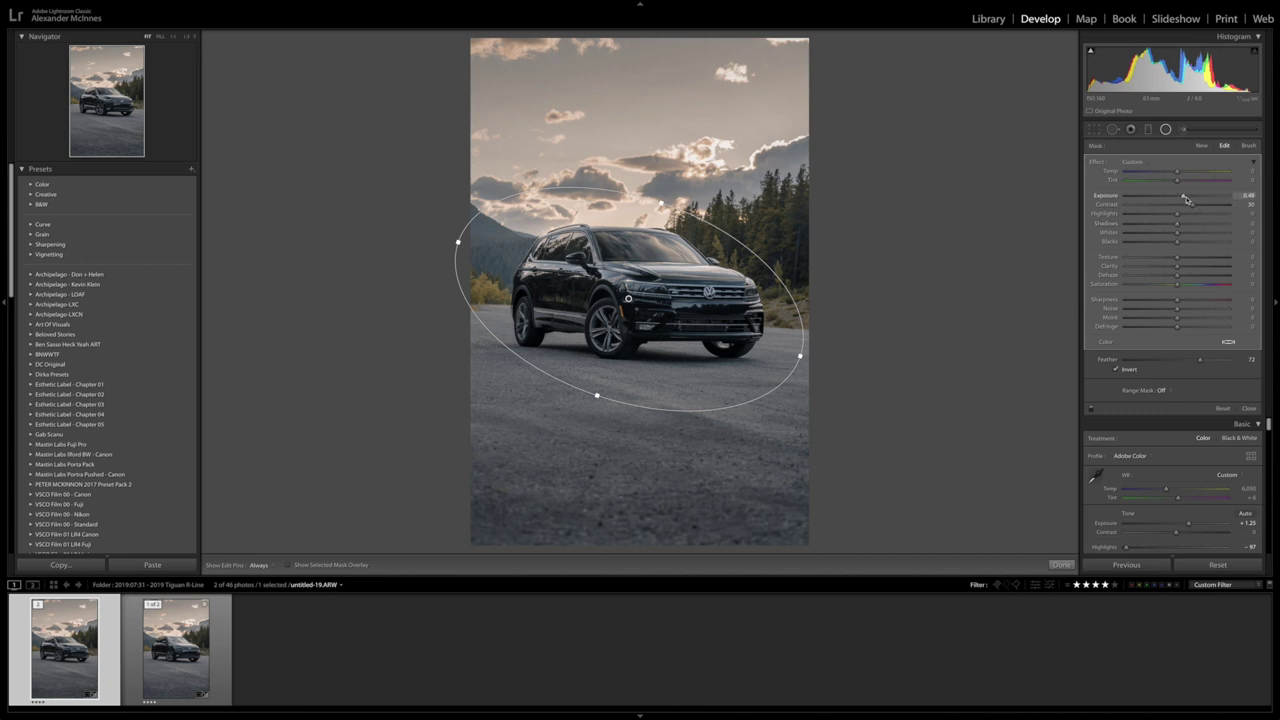
pyautogui.click(1092, 410)
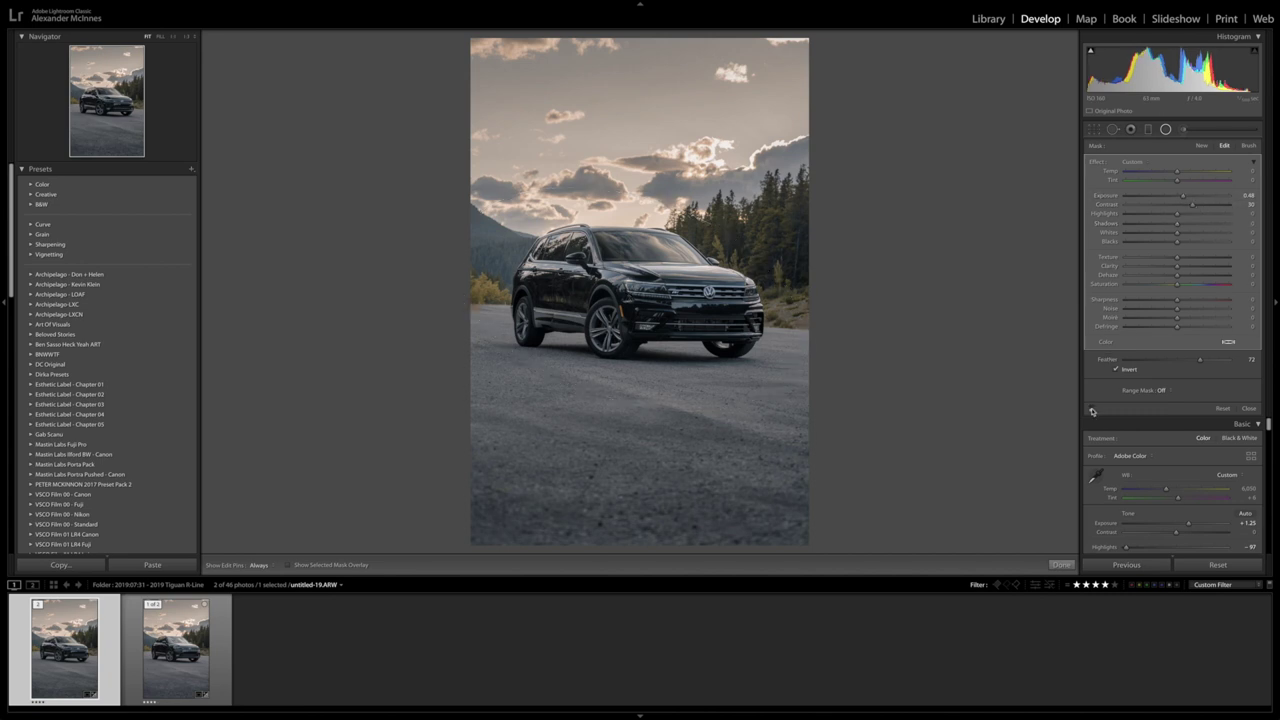
pyautogui.click(1092, 410)
pyautogui.click(1092, 410)
pyautogui.click(1092, 410)
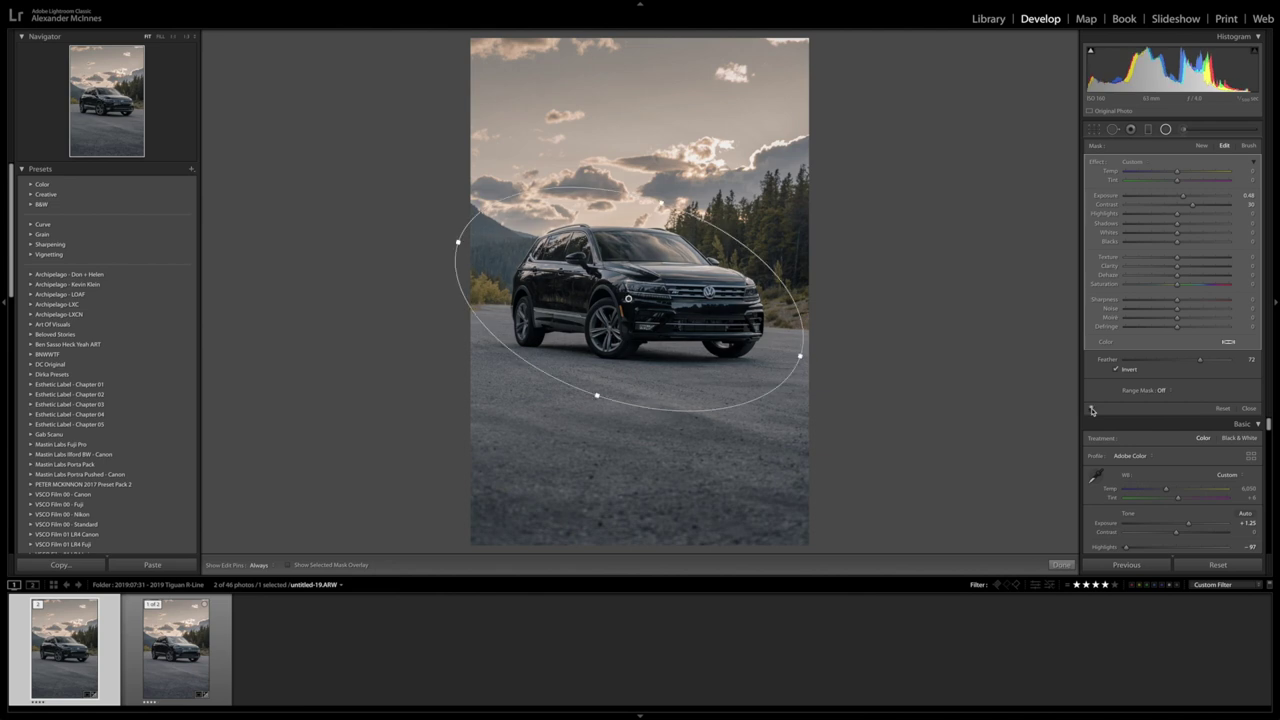
# Select the graduated filter over the sky and toggle the graduated adjustments off and on to compare the result
pyautogui.click(1148, 129)
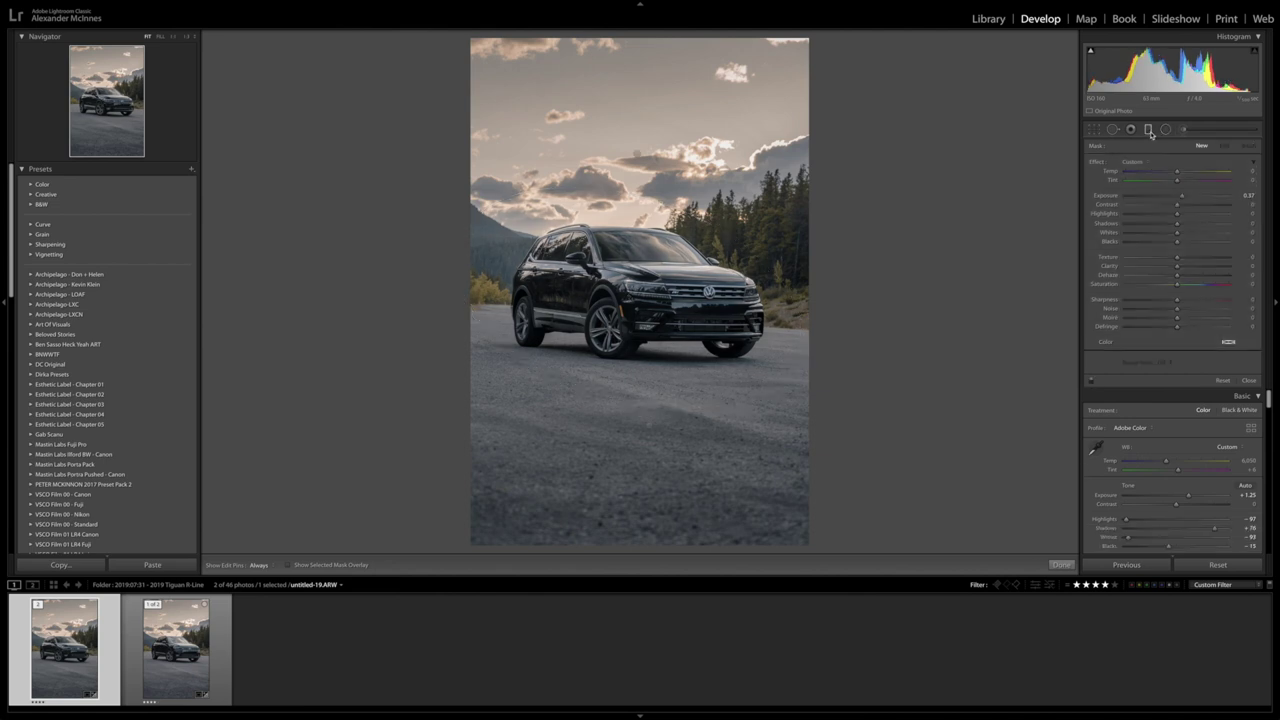
pyautogui.click(637, 153)
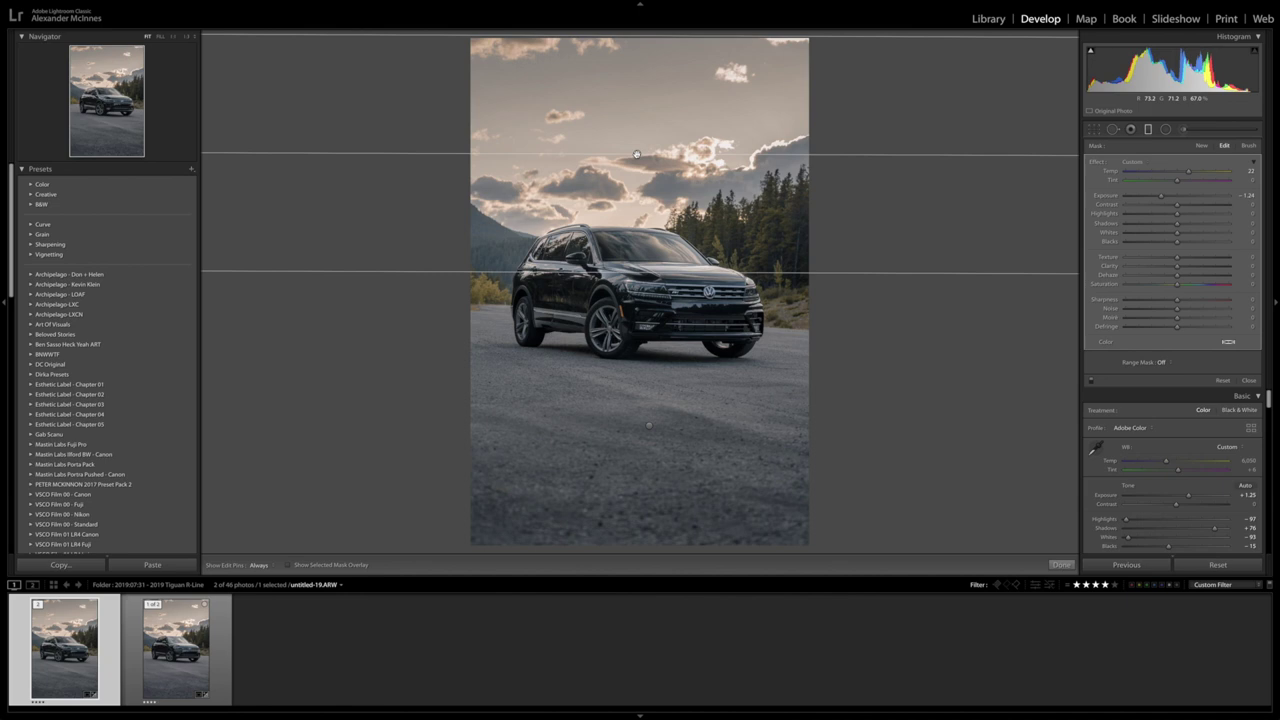
pyautogui.click(1092, 382)
pyautogui.click(1092, 382)
pyautogui.click(1092, 382)
pyautogui.click(1092, 382)
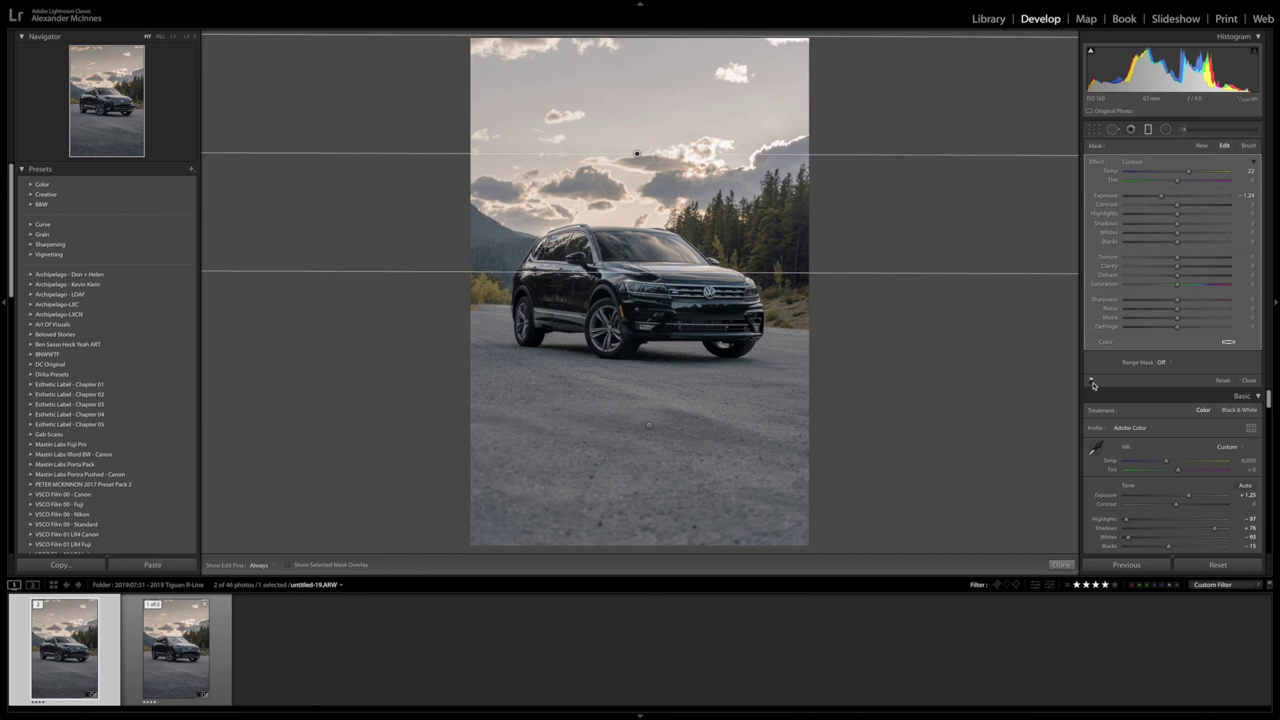
pyautogui.click(1092, 382)
pyautogui.click(1092, 382)
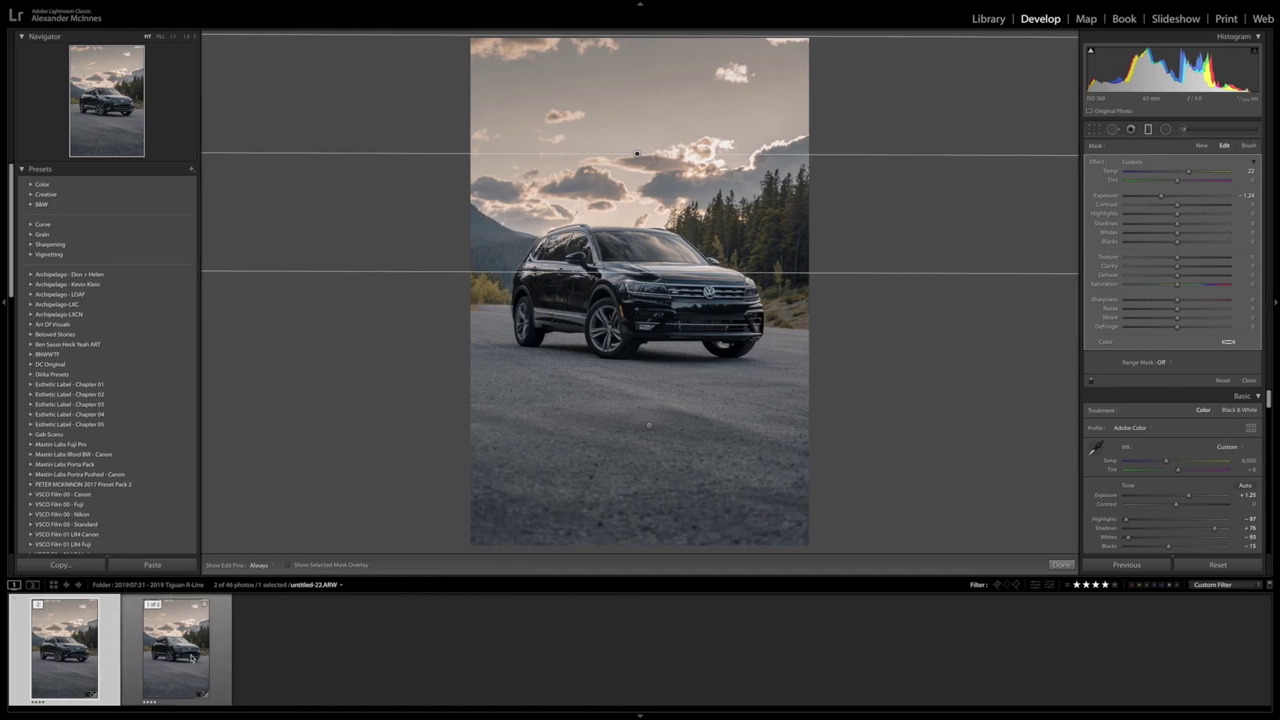
# Select both car photos and open them as layers of a single document in Photoshop
pyautogui.keyDown('super'); pyautogui.click(179, 652); pyautogui.keyUp('super')
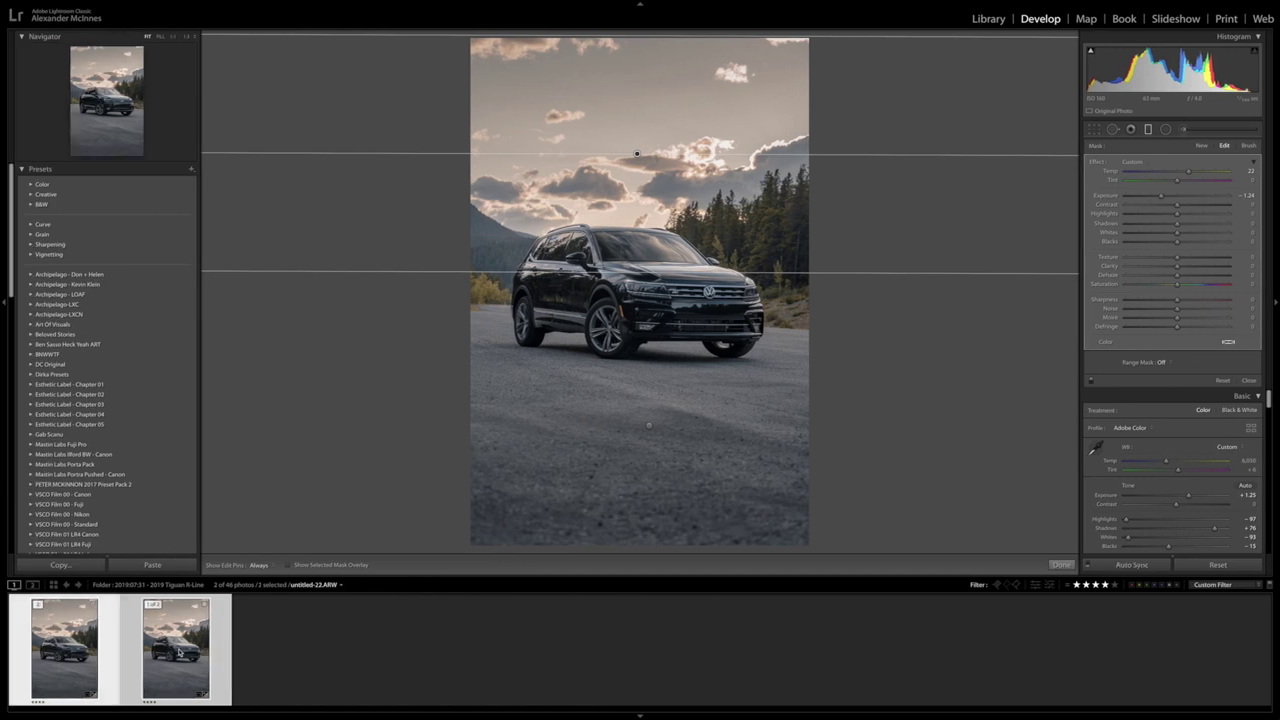
pyautogui.rightClick(183, 654)
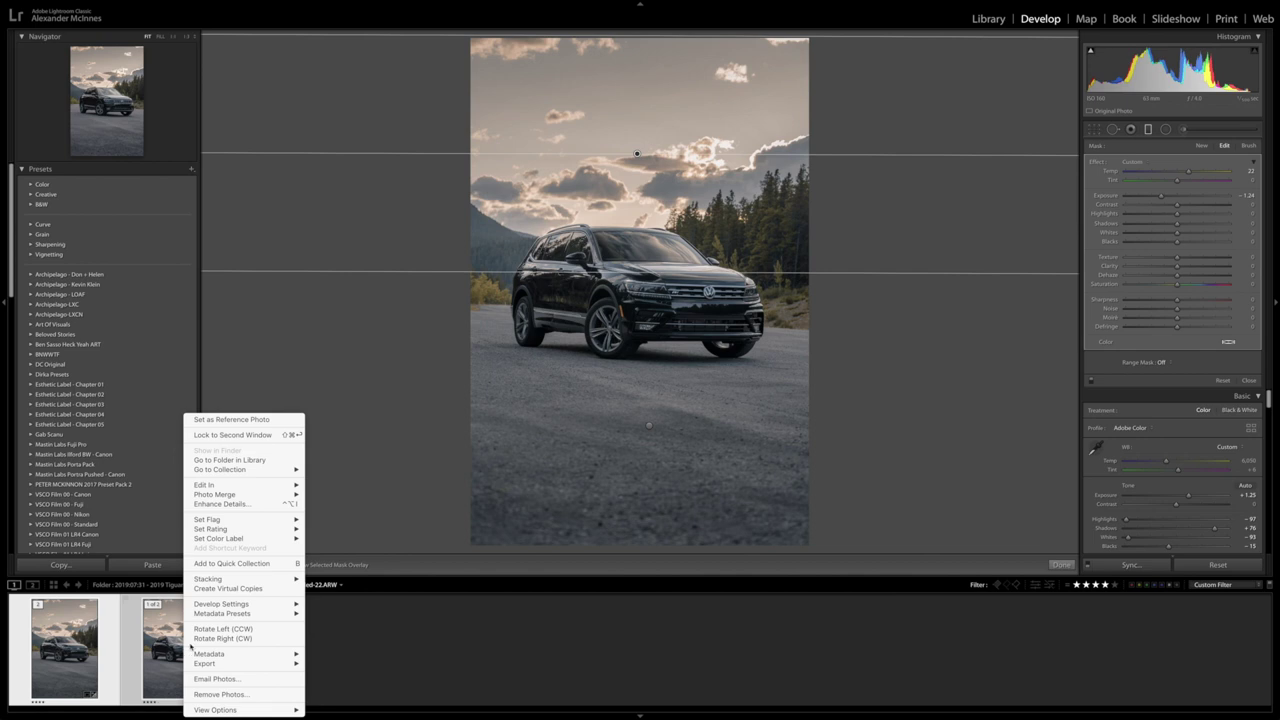
pyautogui.moveTo(254, 485)
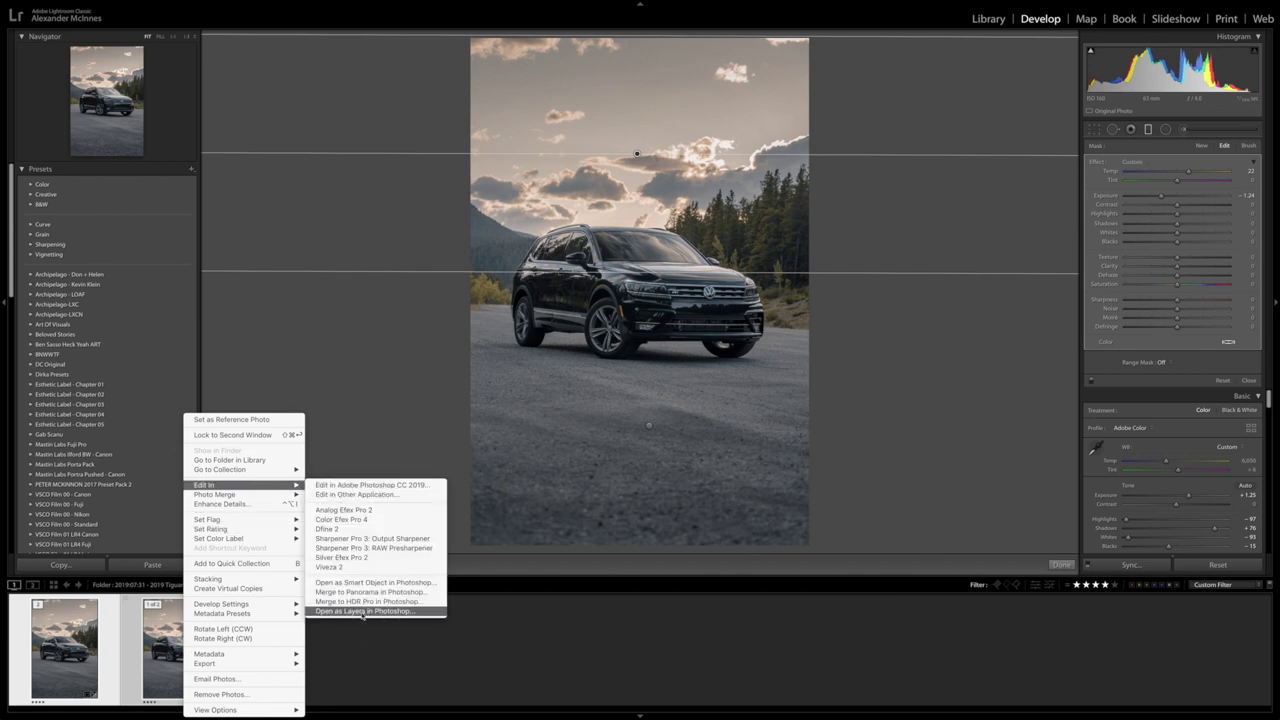
pyautogui.click(362, 614)
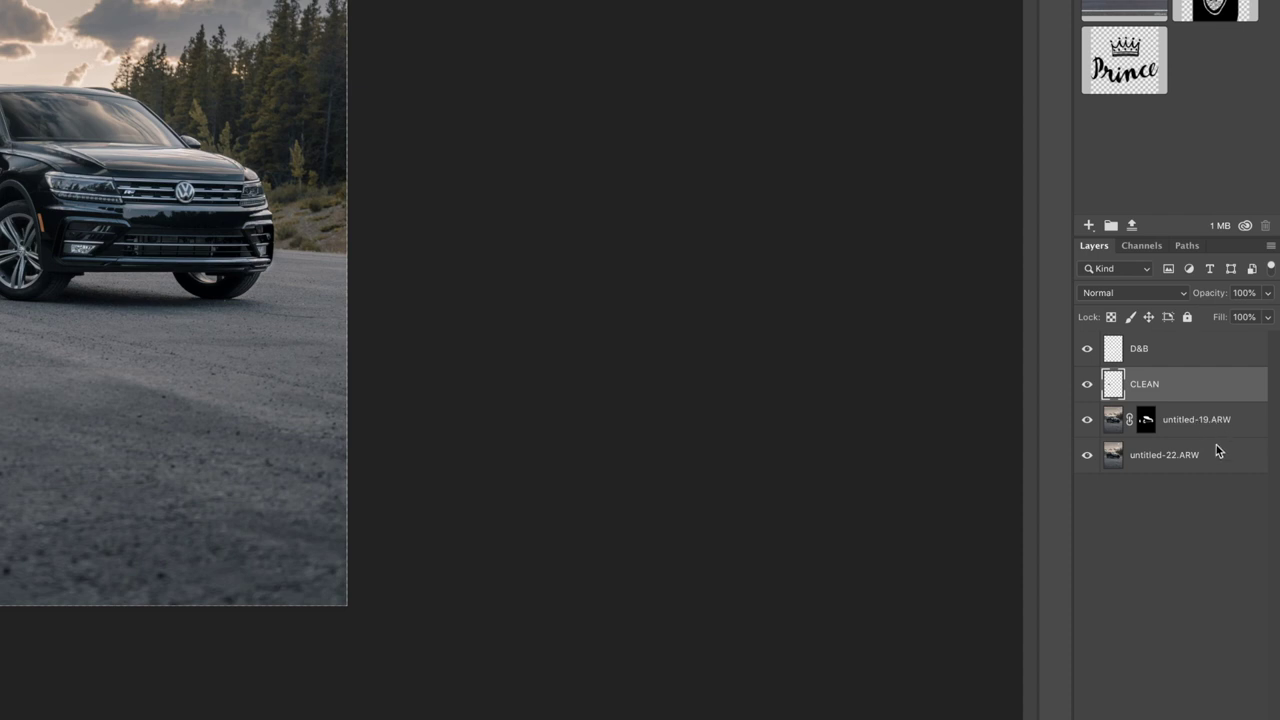
# Disable the layer mask on untitled-19.ARW and hide the CLEAN and D&B layers
pyautogui.click(1218, 451)
pyautogui.click(1228, 422)
pyautogui.click(1205, 460)
pyautogui.click(1145, 421)
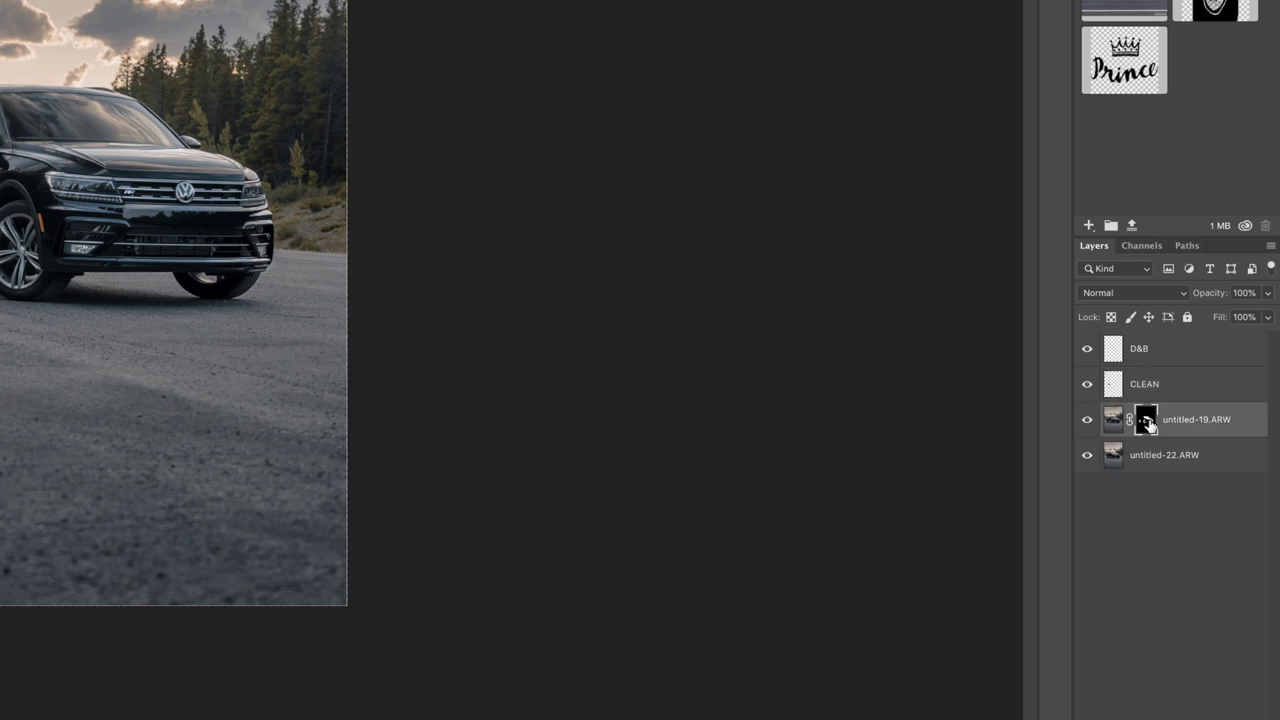
pyautogui.rightClick(1145, 421)
pyautogui.click(1118, 427)
pyautogui.click(1087, 384)
pyautogui.click(1087, 348)
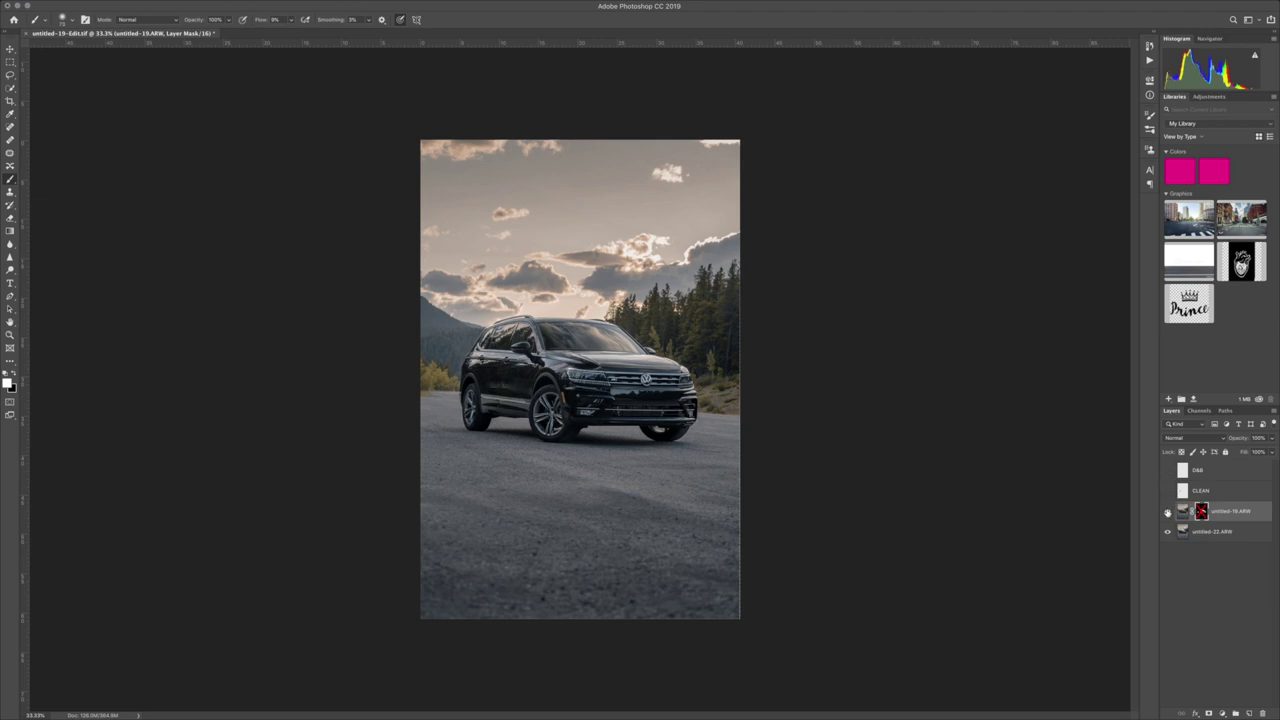
# Toggle the visibility of untitled-19.ARW and untitled-22.ARW to compare the two unmasked exposures
pyautogui.click(1168, 511)
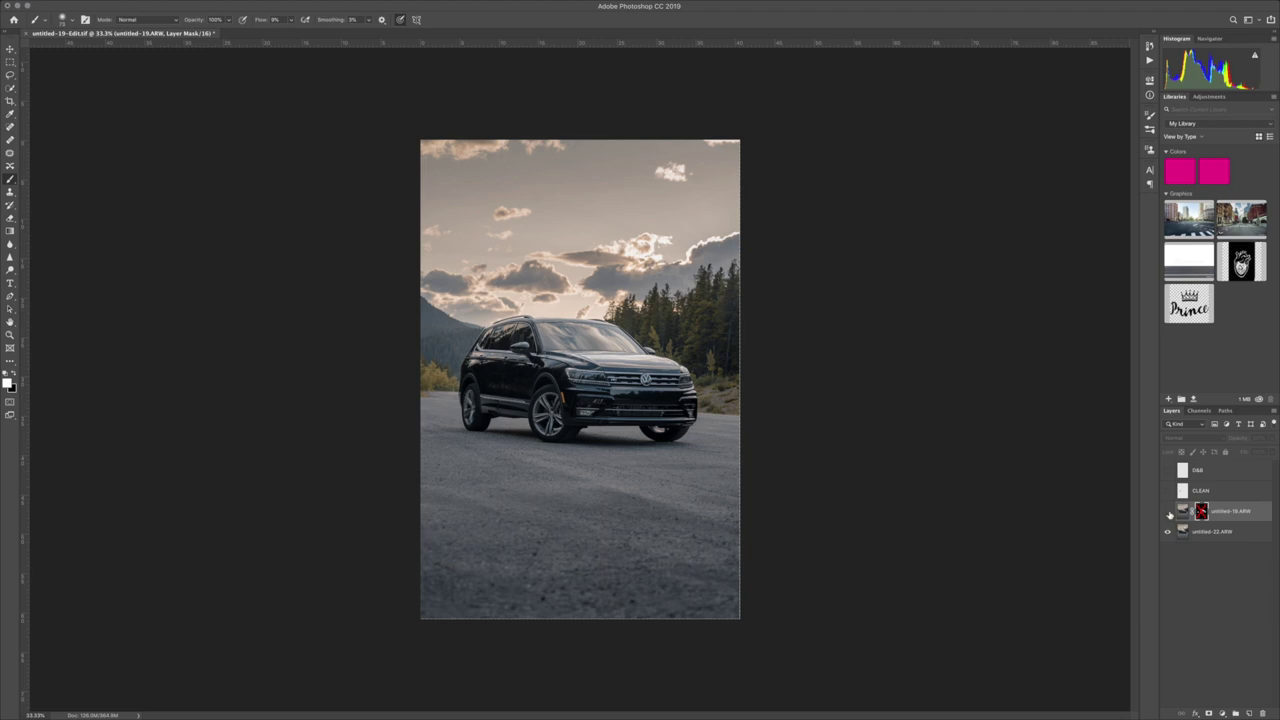
pyautogui.click(1168, 511)
pyautogui.click(1168, 531)
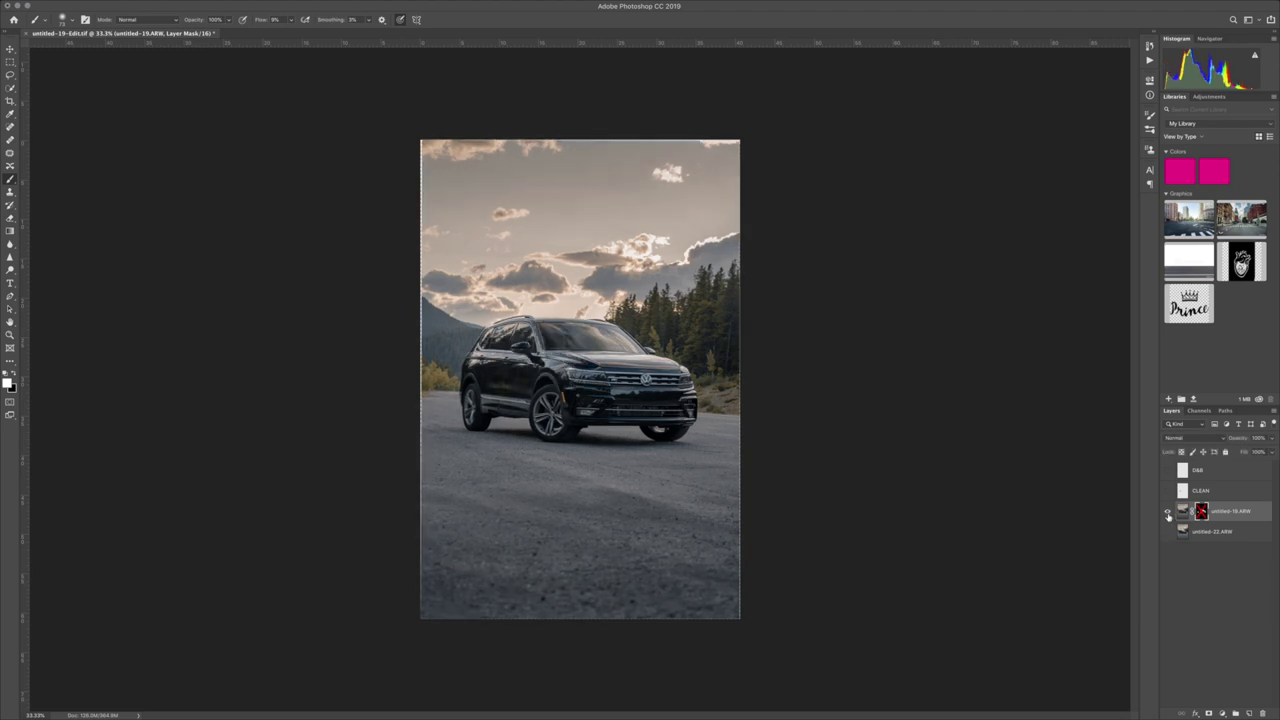
pyautogui.click(1168, 511)
pyautogui.click(1168, 531)
pyautogui.click(1168, 511)
pyautogui.click(1168, 511)
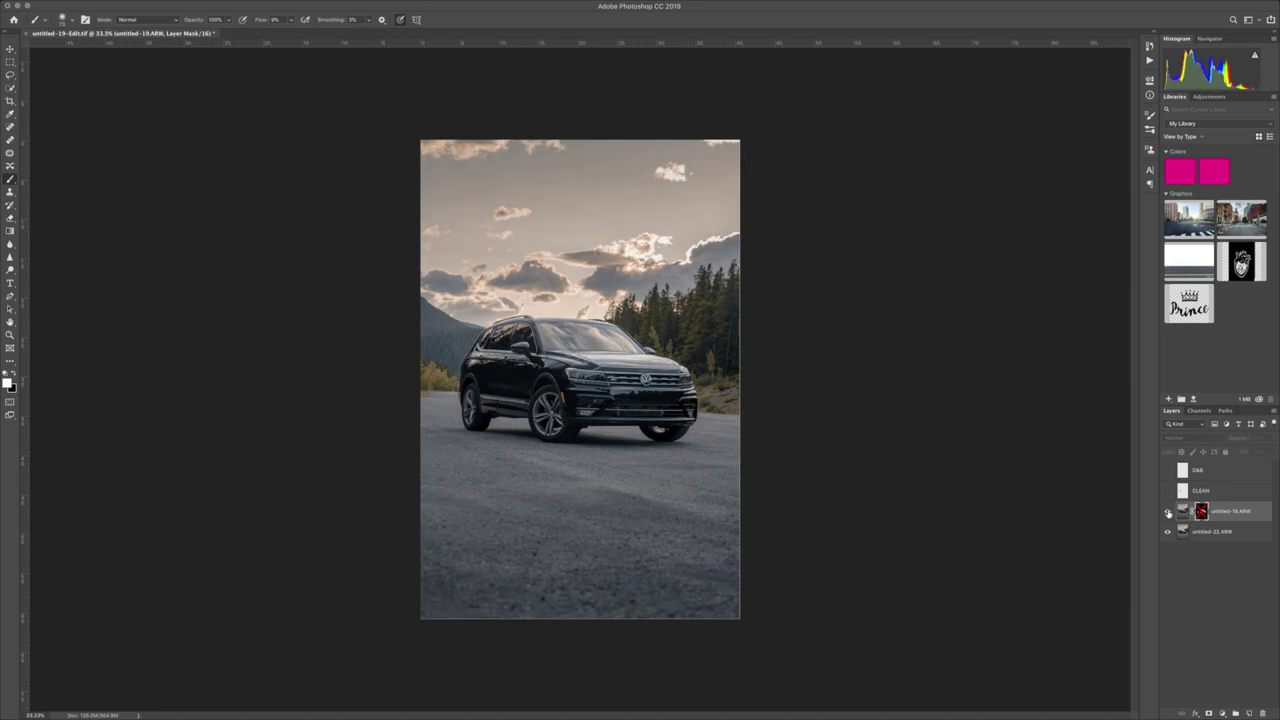
pyautogui.click(1168, 511)
# Review the Auto-Align Layers projection options for the two photo layers without applying an alignment
pyautogui.click(1227, 513)
pyautogui.click(1224, 532)
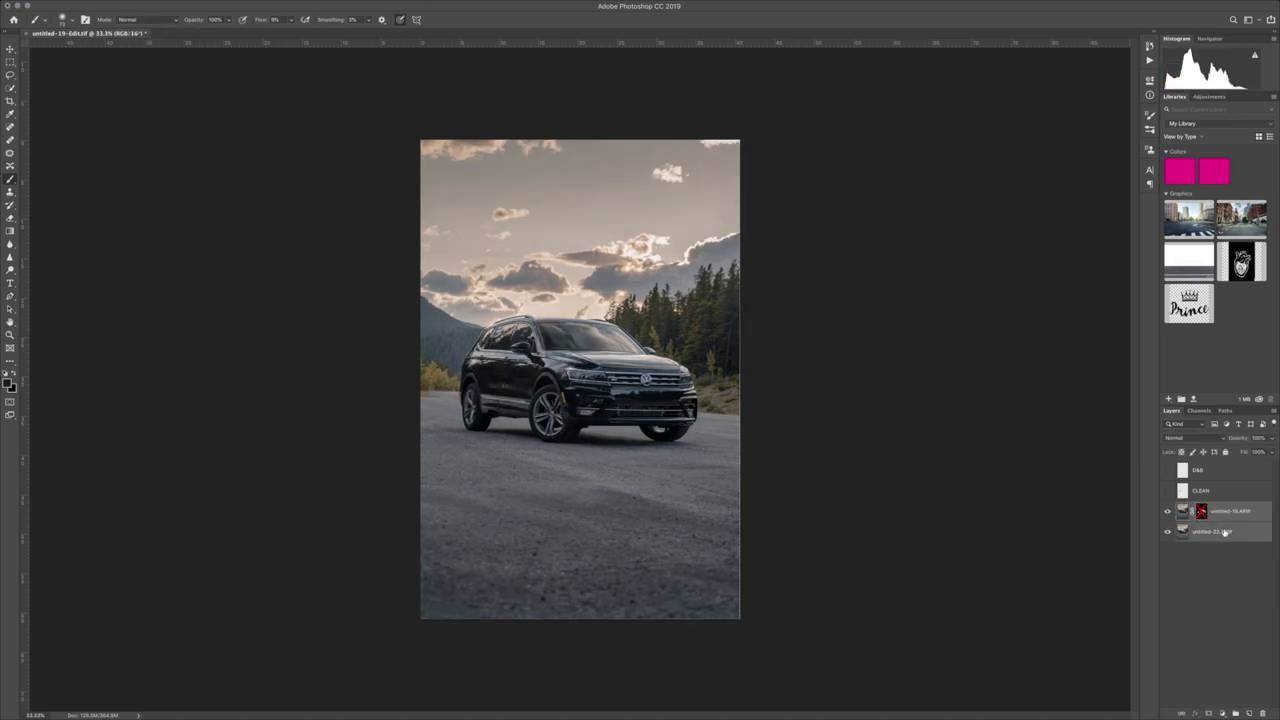
pyautogui.click(116, 6)
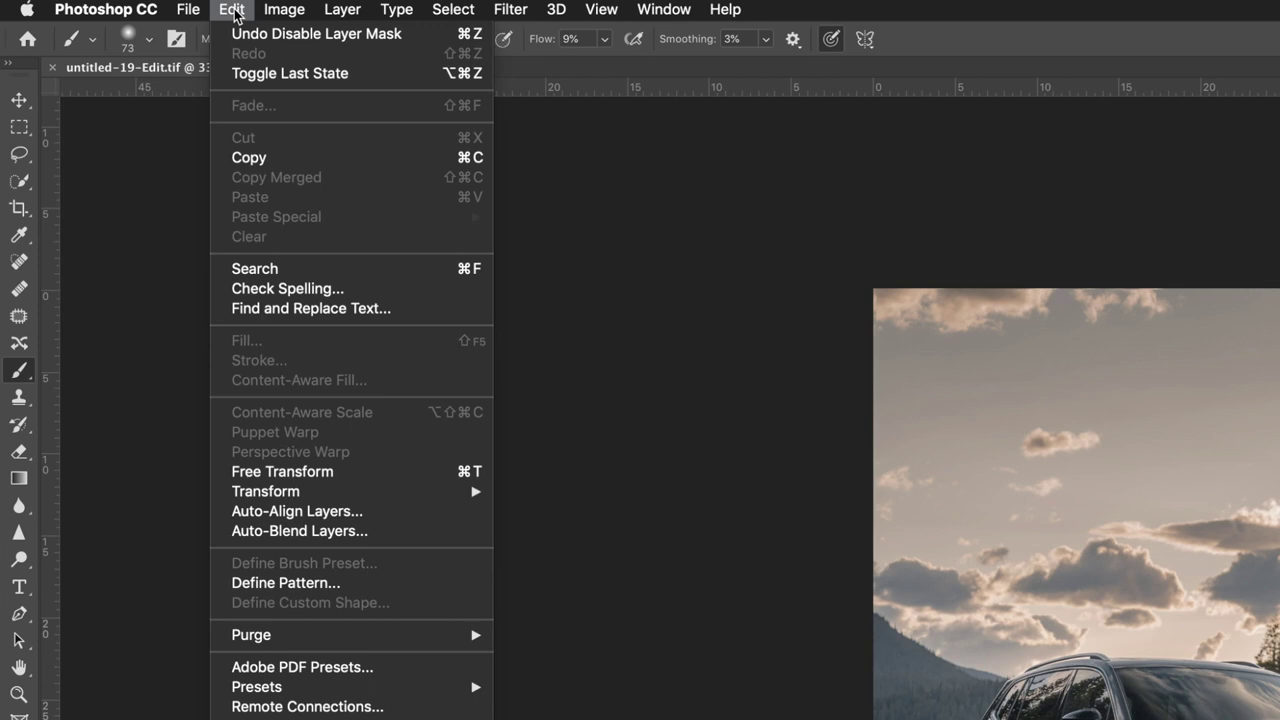
pyautogui.click(336, 515)
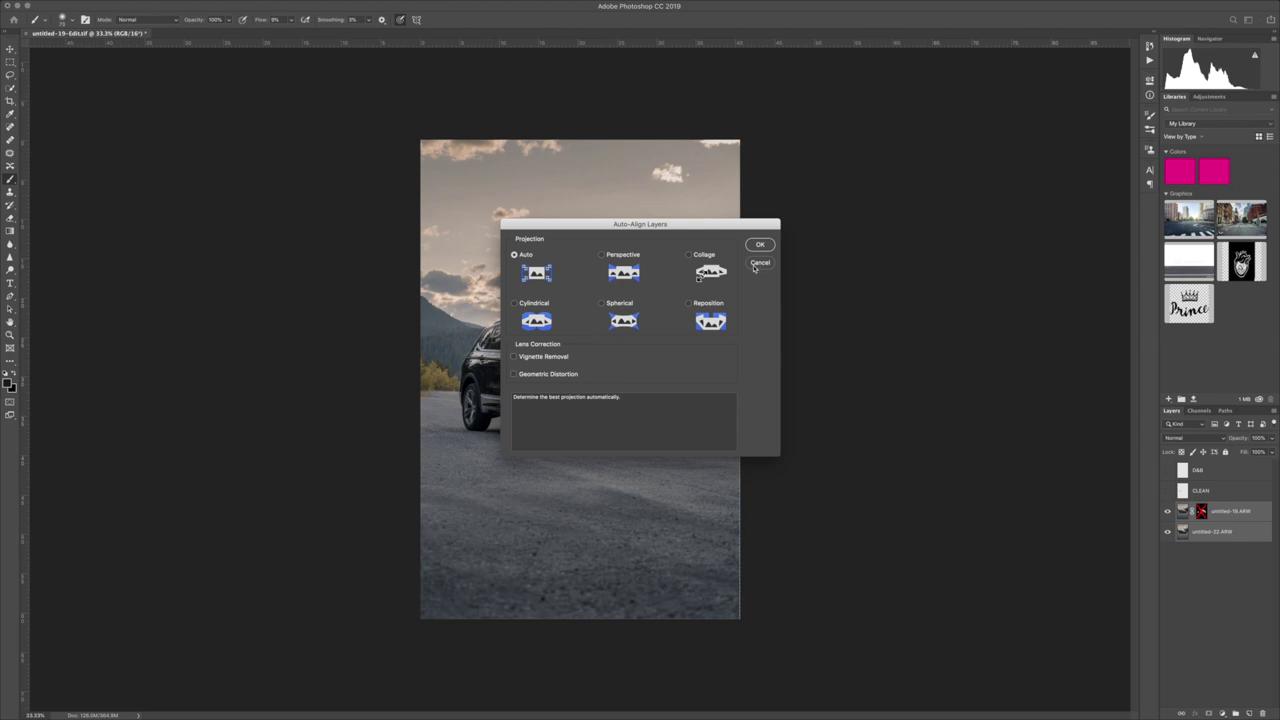
pyautogui.click(759, 263)
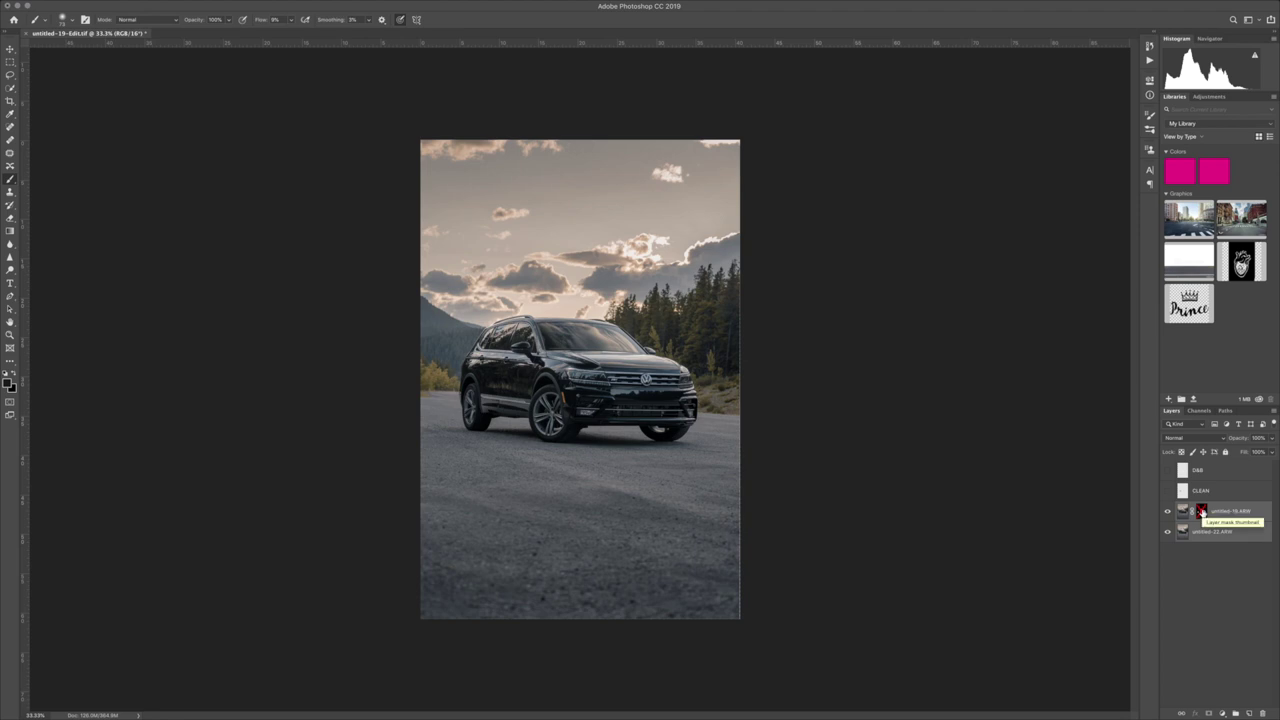
# Re-enable the layer mask on untitled-19.ARW and toggle the layer's visibility to compare the masked blend
pyautogui.click(1201, 511)
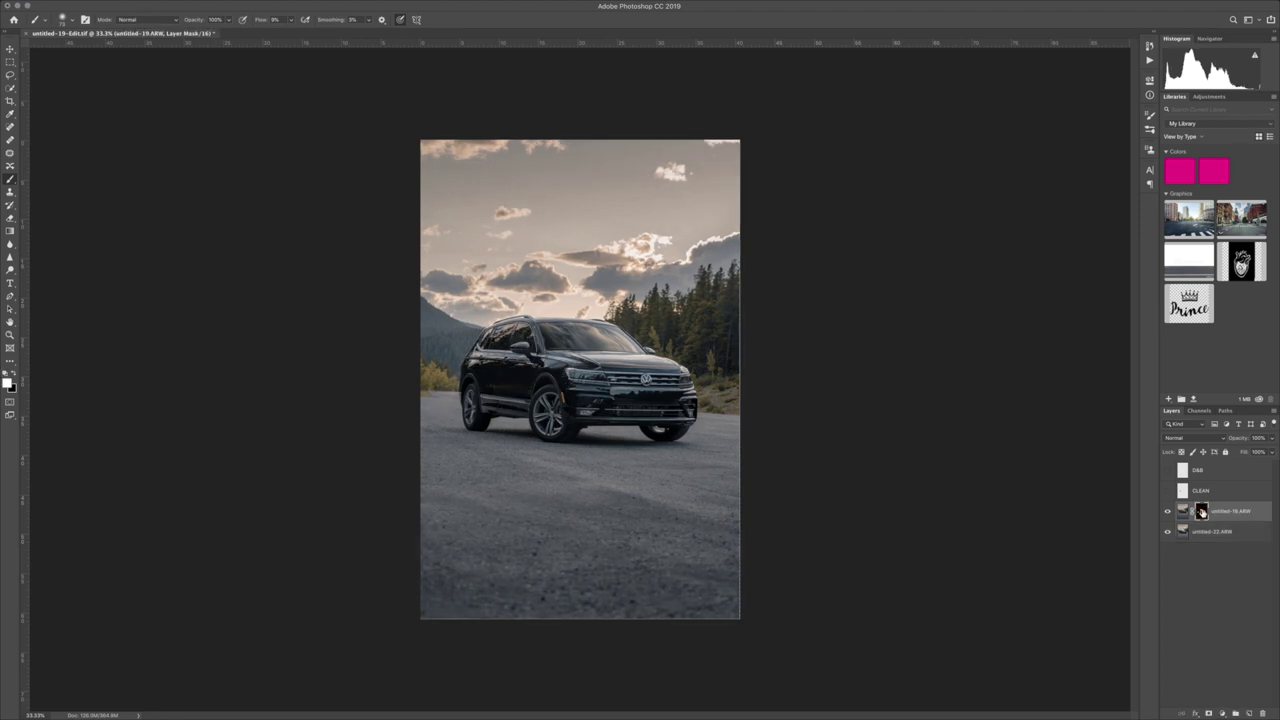
pyautogui.click(1167, 512)
pyautogui.click(1167, 512)
pyautogui.click(1167, 512)
pyautogui.click(1167, 512)
pyautogui.click(1167, 512)
pyautogui.click(1167, 512)
pyautogui.click(1167, 512)
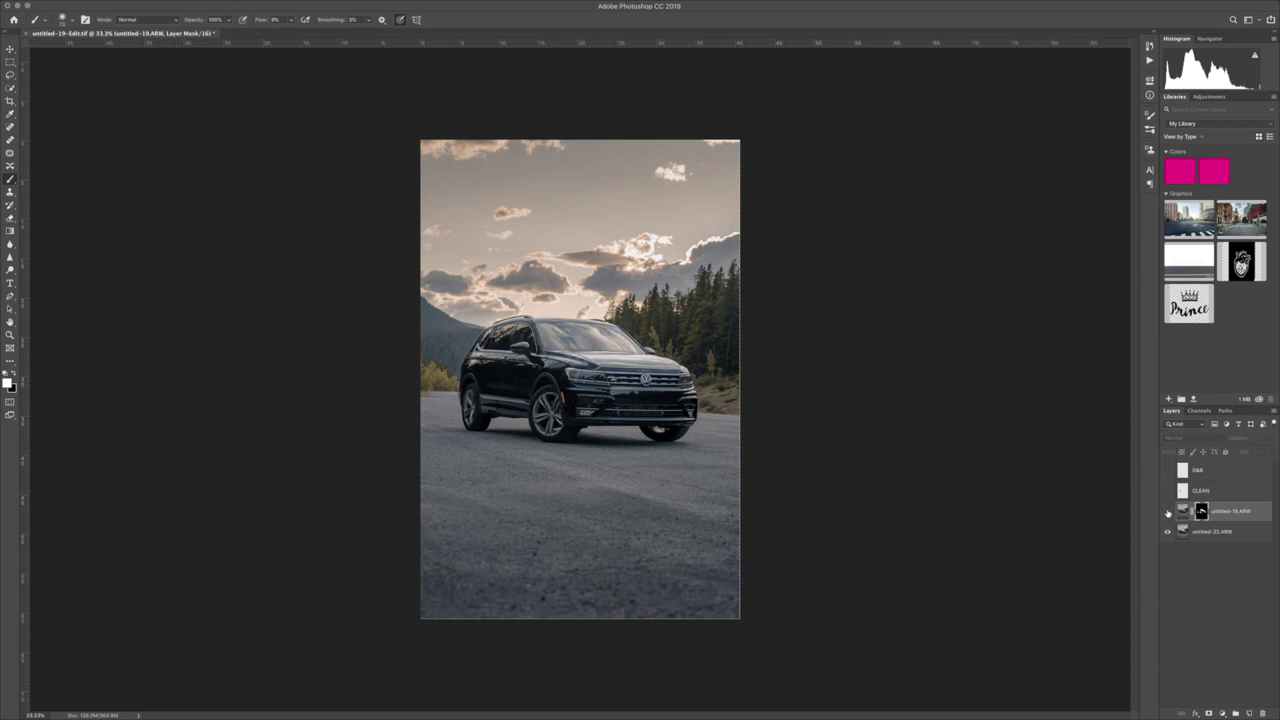
pyautogui.click(1167, 512)
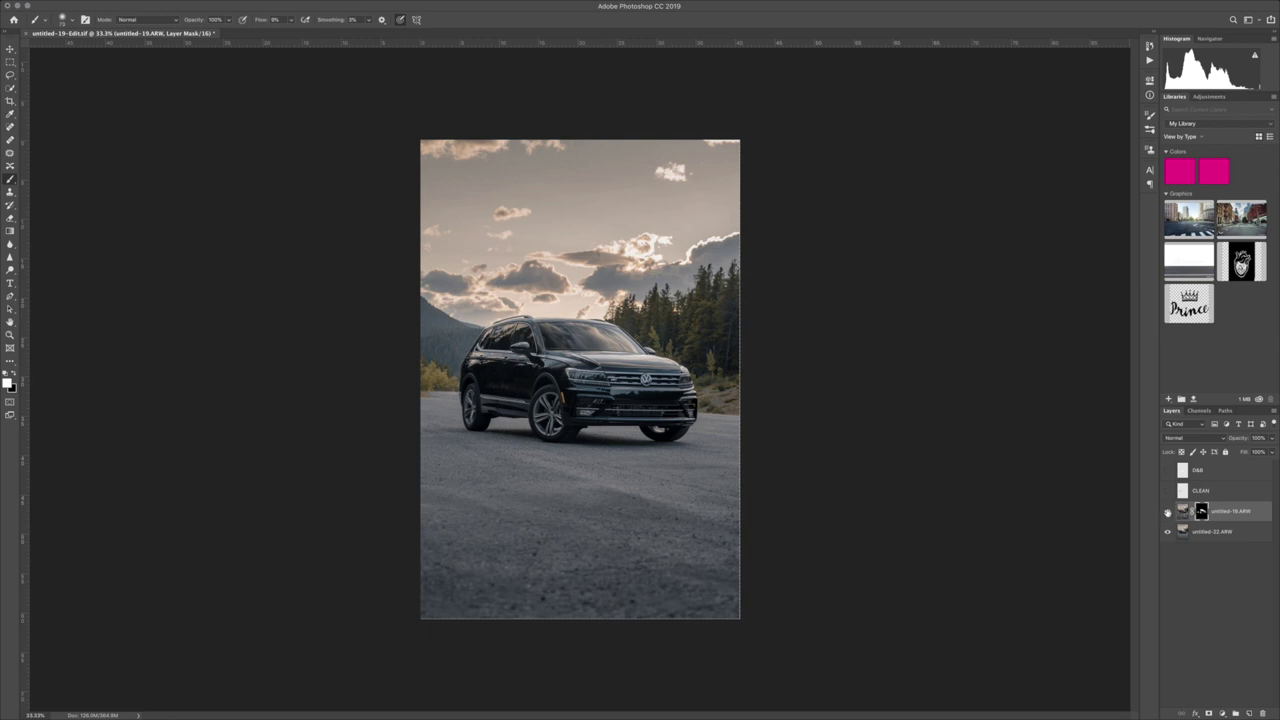
pyautogui.click(1167, 512)
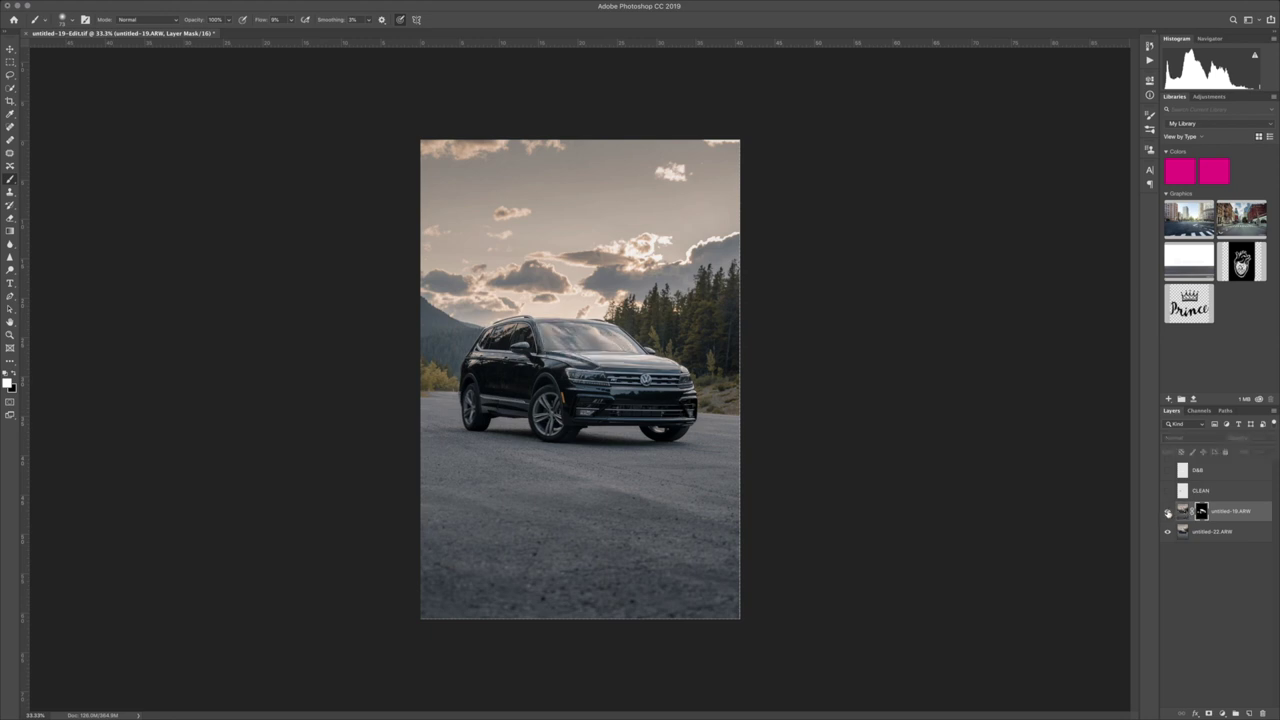
pyautogui.click(1167, 512)
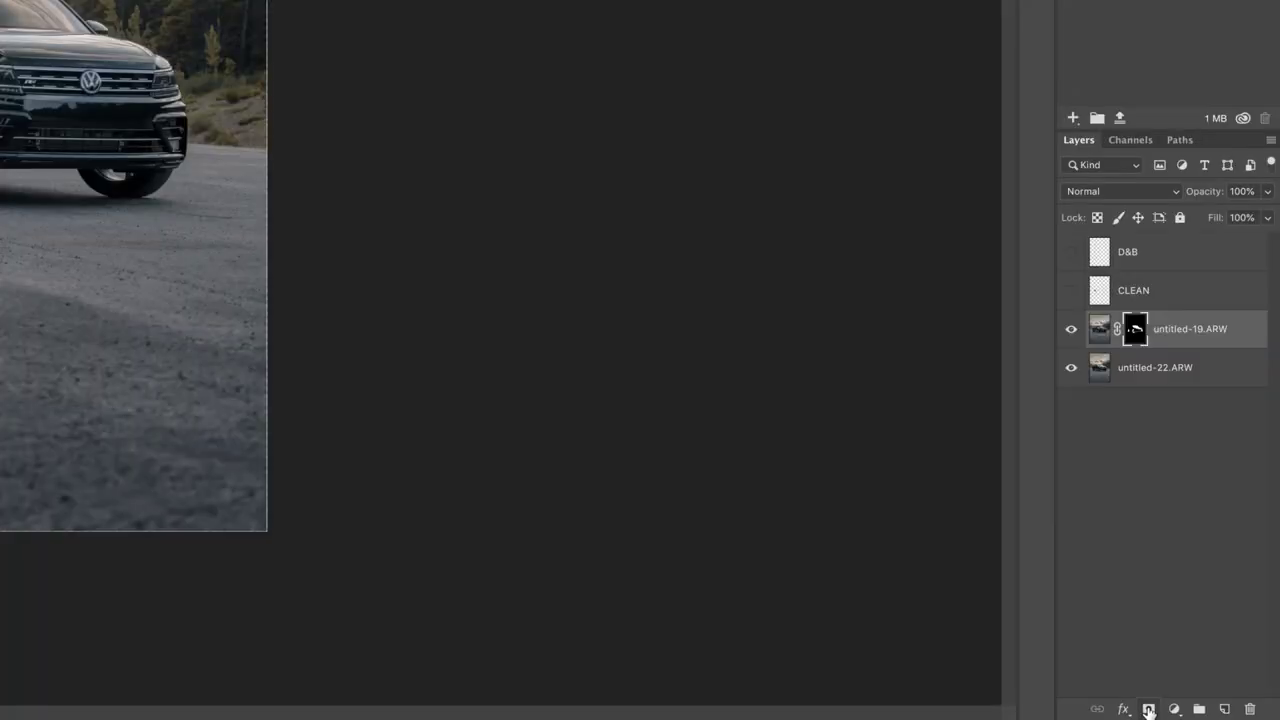
# Add a second mask to the untitled-19.ARW layer and delete it again
pyautogui.click(1149, 710)
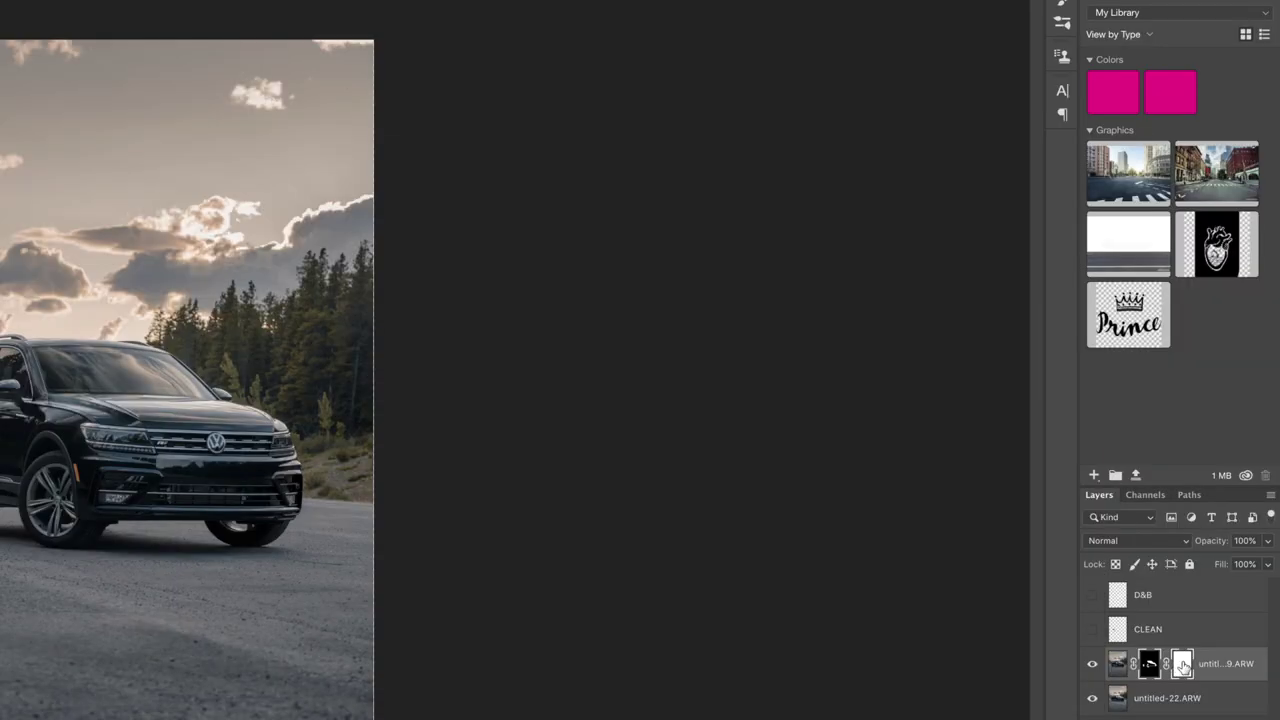
pyautogui.doubleClick(1183, 665)
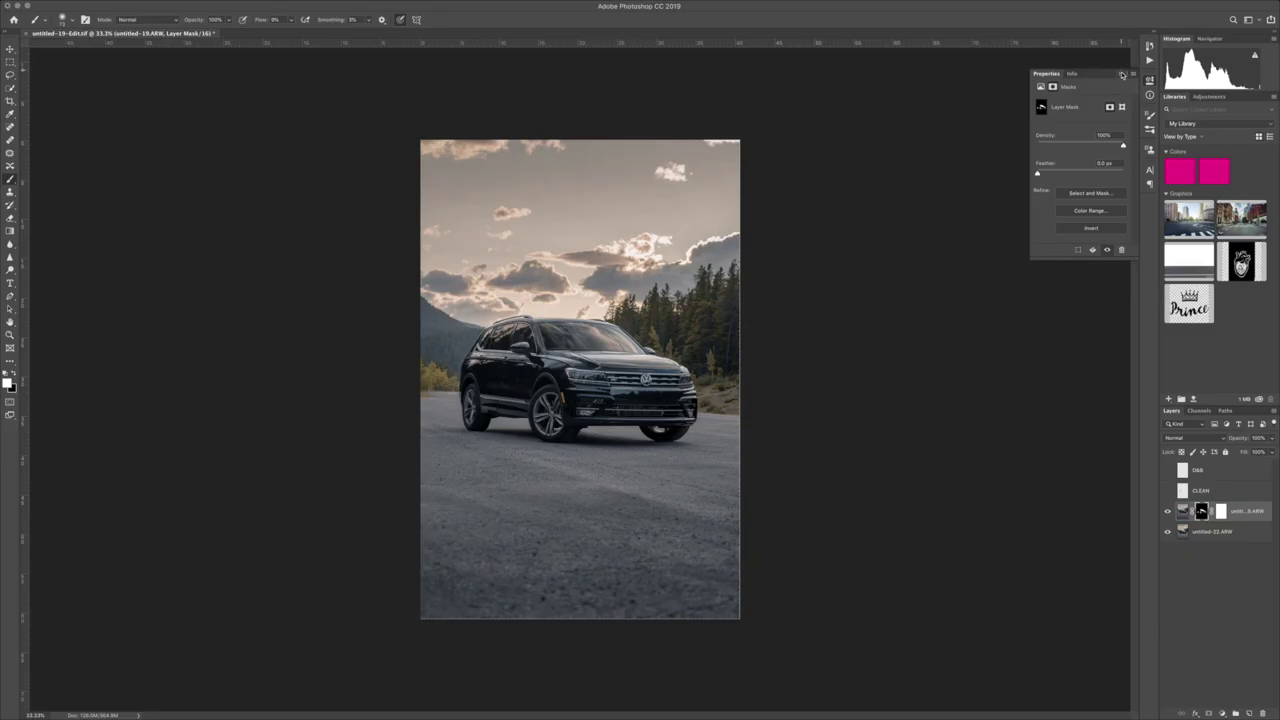
pyautogui.click(1222, 515)
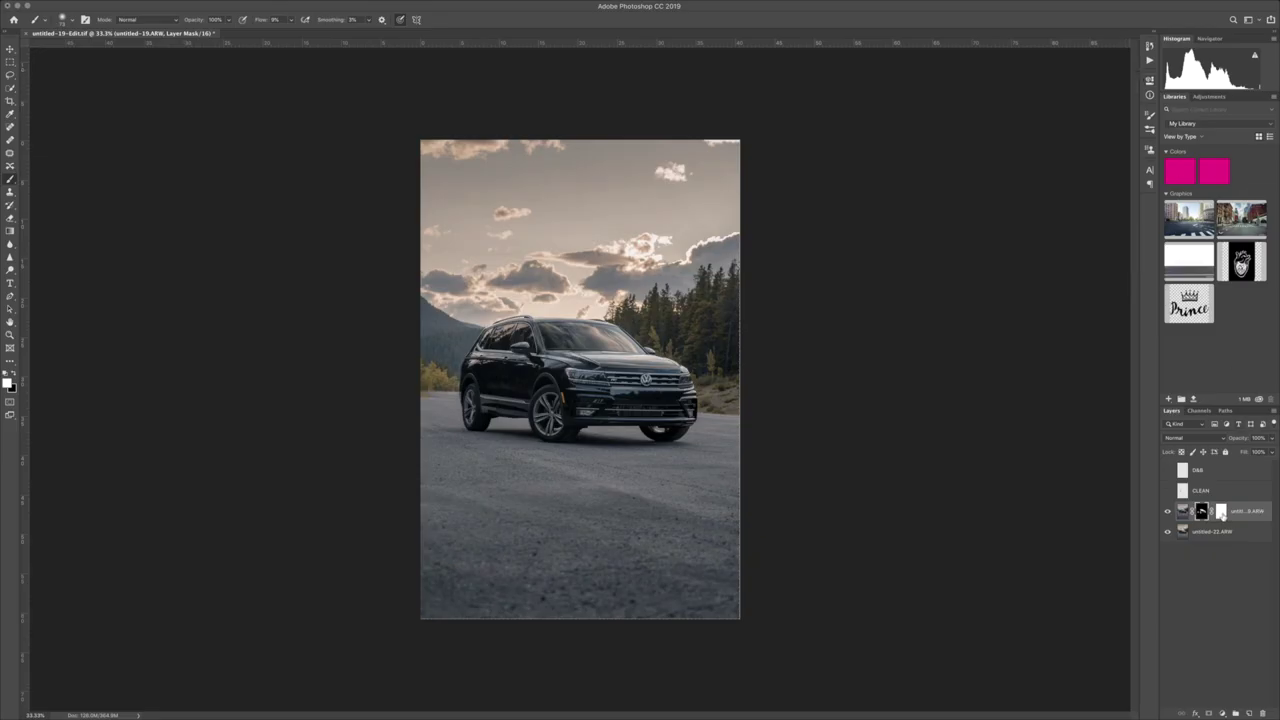
pyautogui.rightClick(1212, 512)
pyautogui.click(1204, 530)
pyautogui.press('x')
# Compare the car's reflections with and without the masked untitled-19.ARW layer
pyautogui.click(1167, 511)
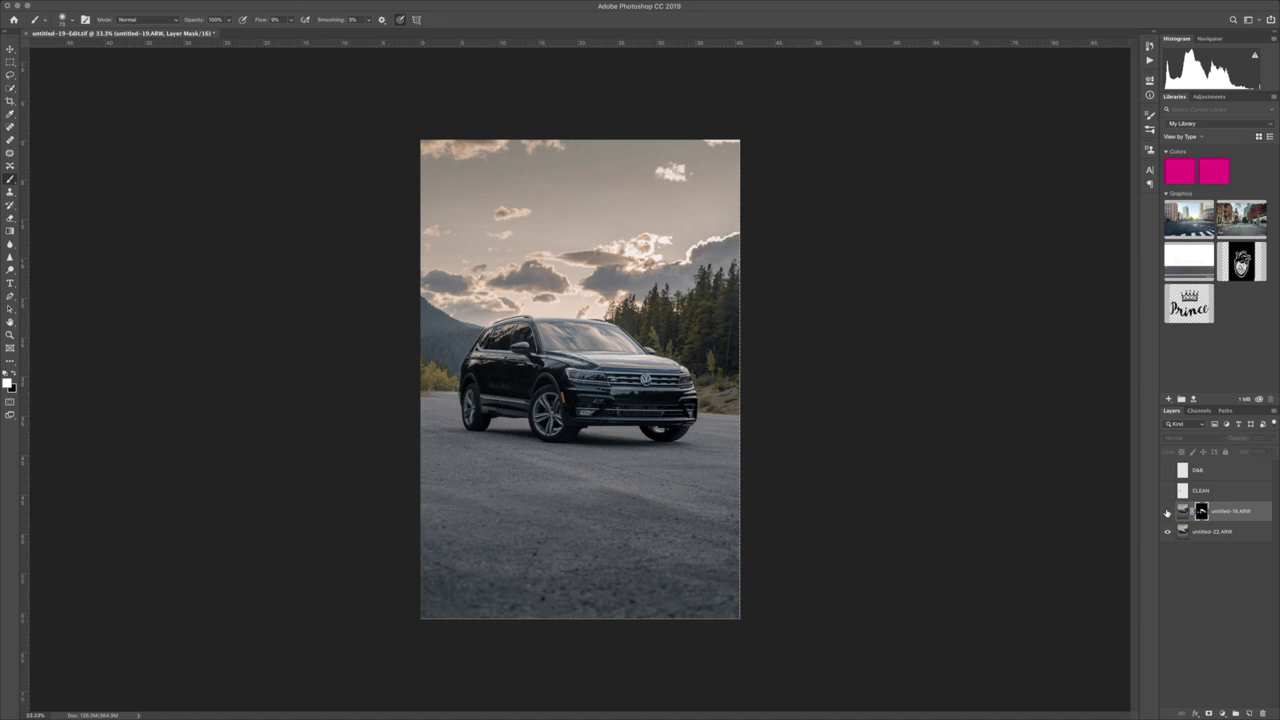
pyautogui.click(1167, 511)
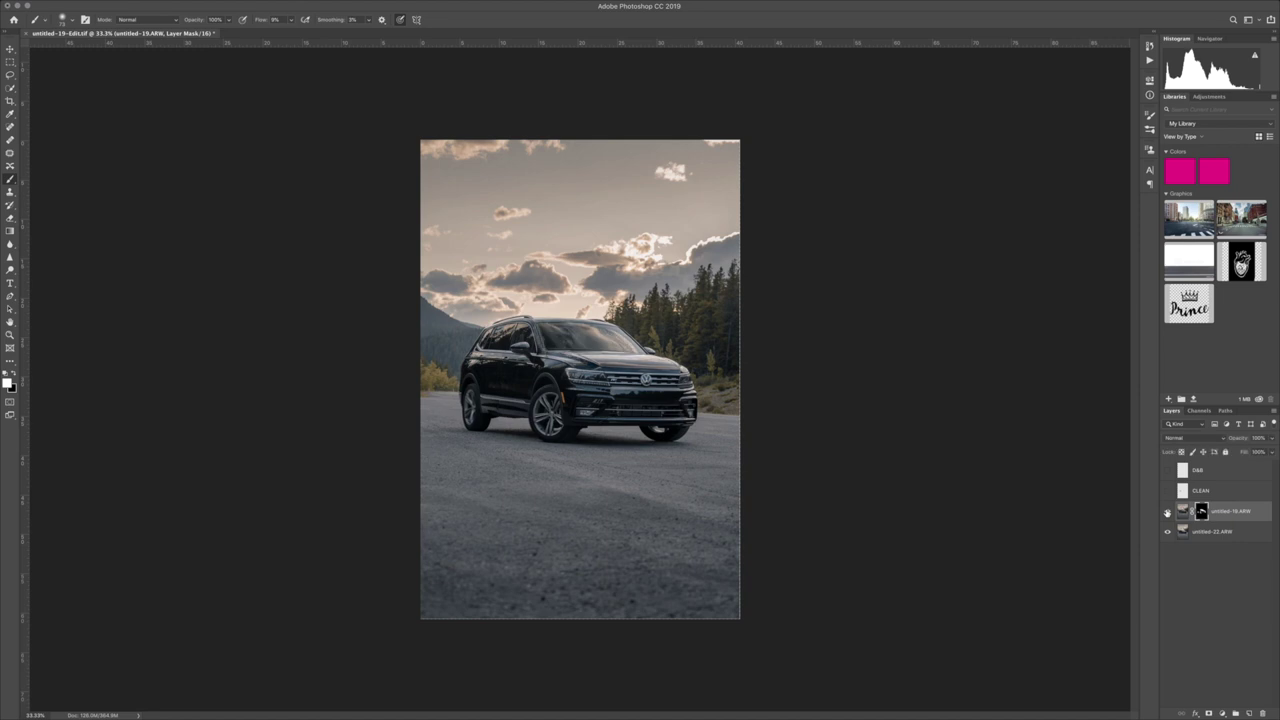
pyautogui.click(1167, 511)
pyautogui.click(1167, 511)
pyautogui.click(1167, 511)
pyautogui.click(1167, 511)
pyautogui.click(1167, 511)
pyautogui.click(1167, 511)
pyautogui.click(1167, 511)
pyautogui.click(1167, 511)
pyautogui.click(1167, 511)
pyautogui.click(1167, 511)
# Make the CLEAN layer visible and toggle it off and on to compare the retouching on the car
pyautogui.click(1201, 493)
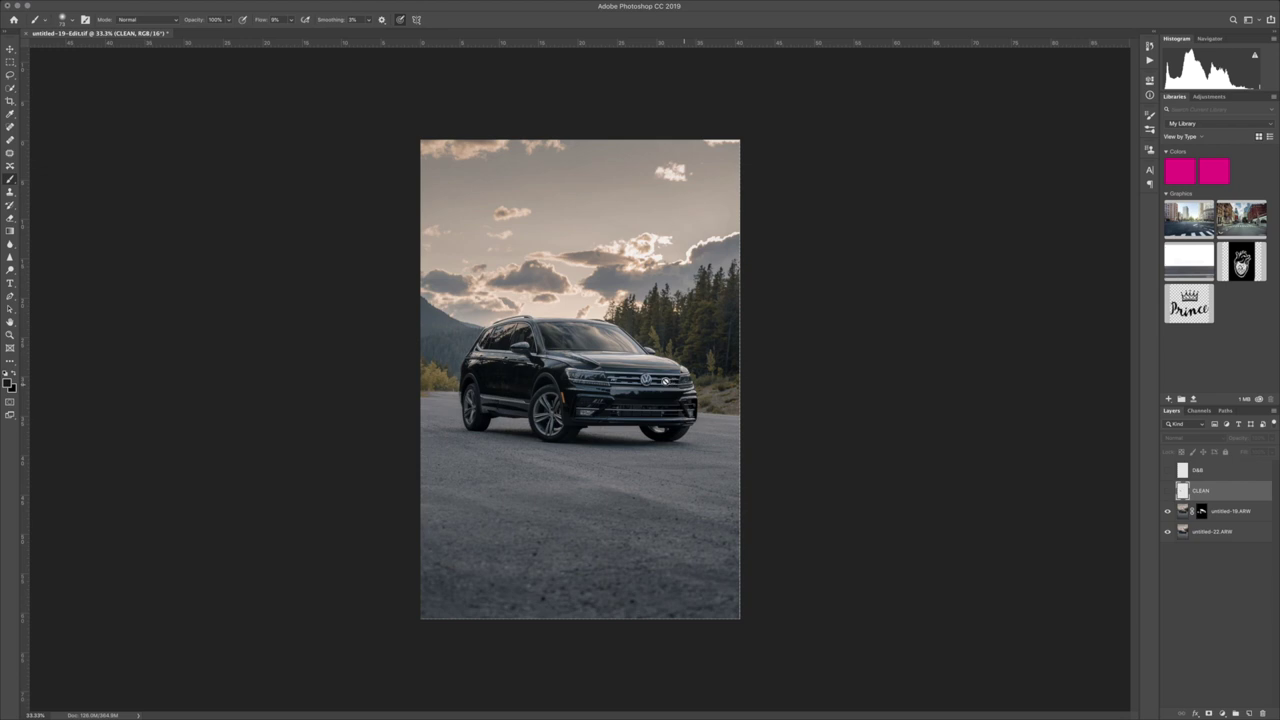
pyautogui.click(1168, 491)
pyautogui.click(1168, 491)
pyautogui.click(9, 127)
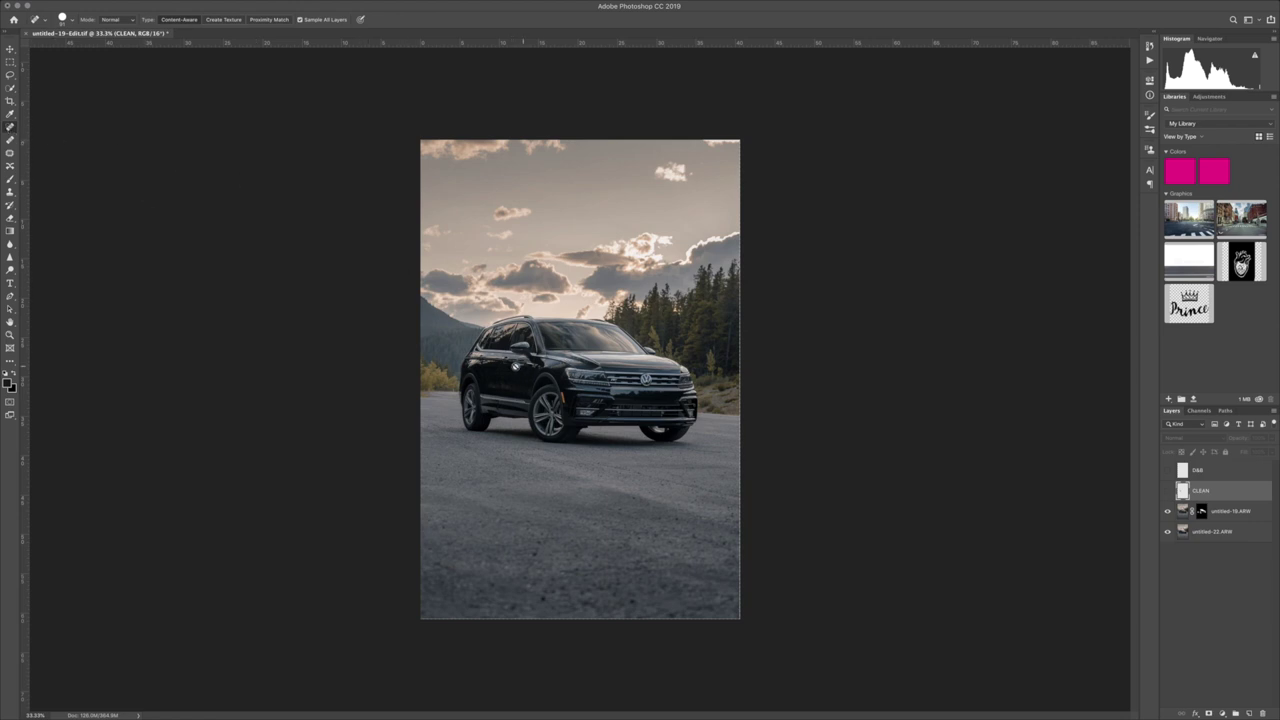
pyautogui.click(1167, 490)
pyautogui.click(10, 178)
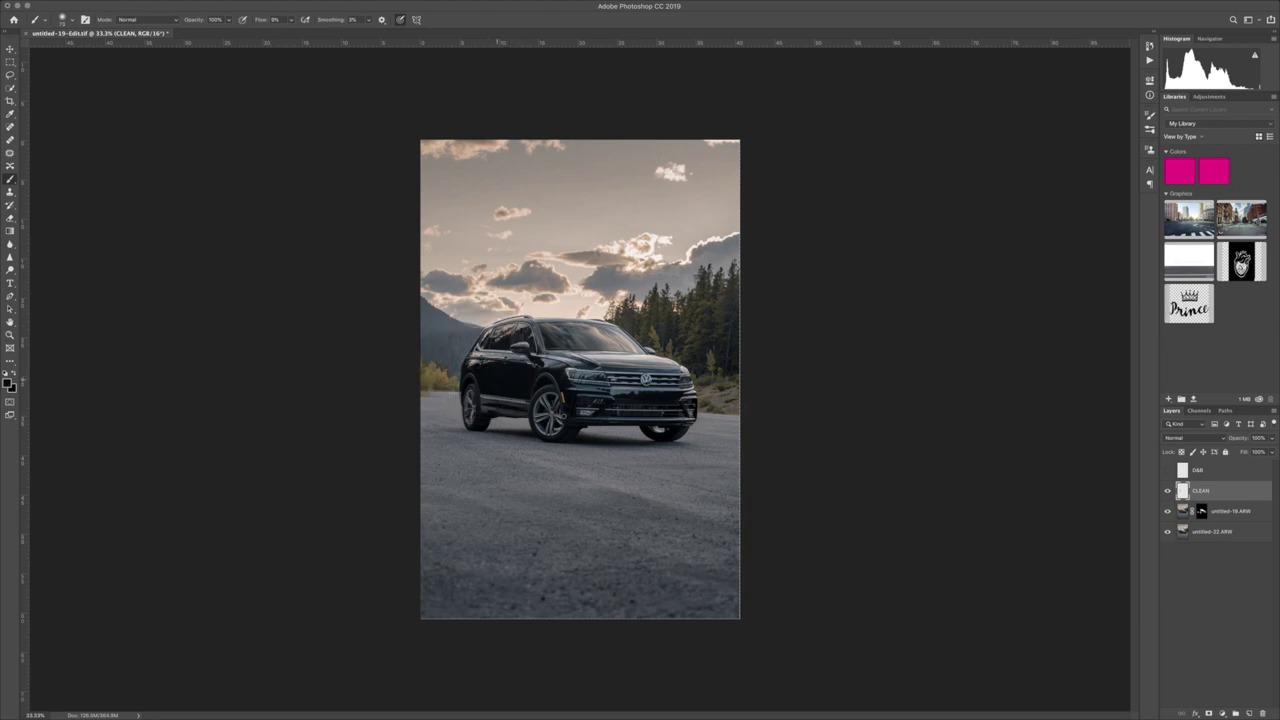
pyautogui.click(1167, 491)
pyautogui.click(1167, 491)
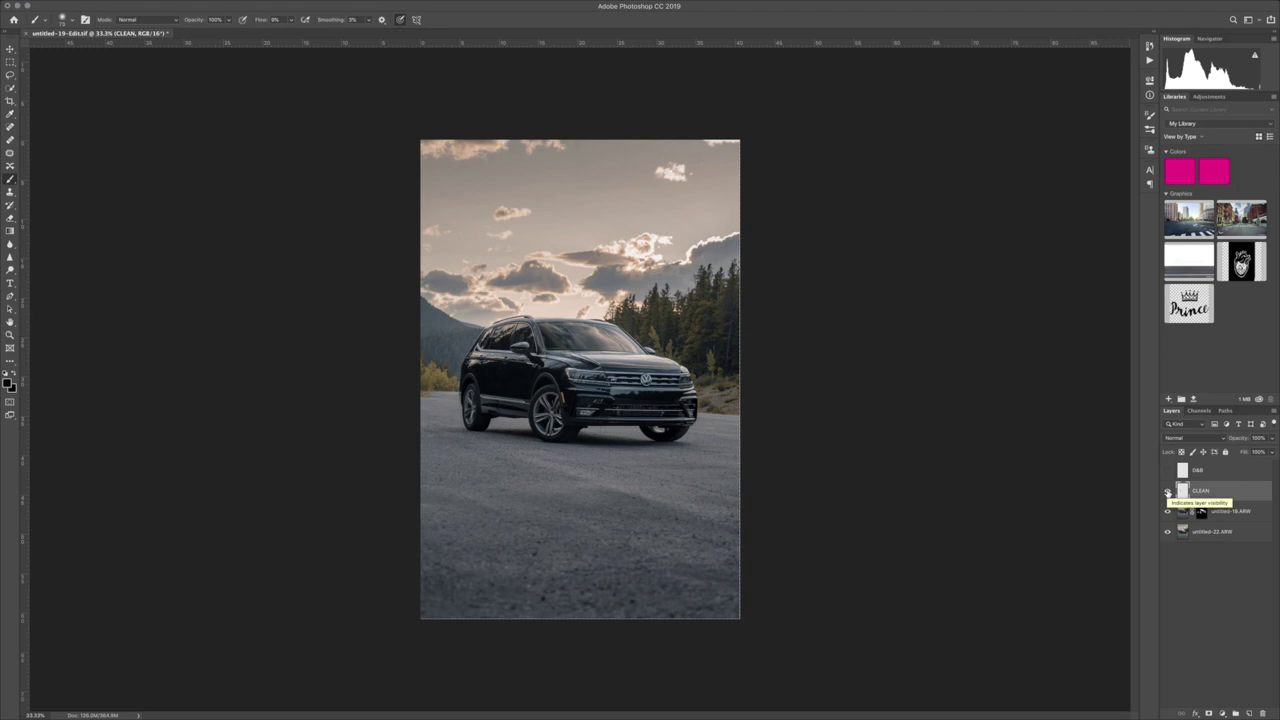
# Add an Overlay layer above D&B and prepare a soft black brush with 7% flow and 0% hardness for darkening the car
pyautogui.click(1214, 471)
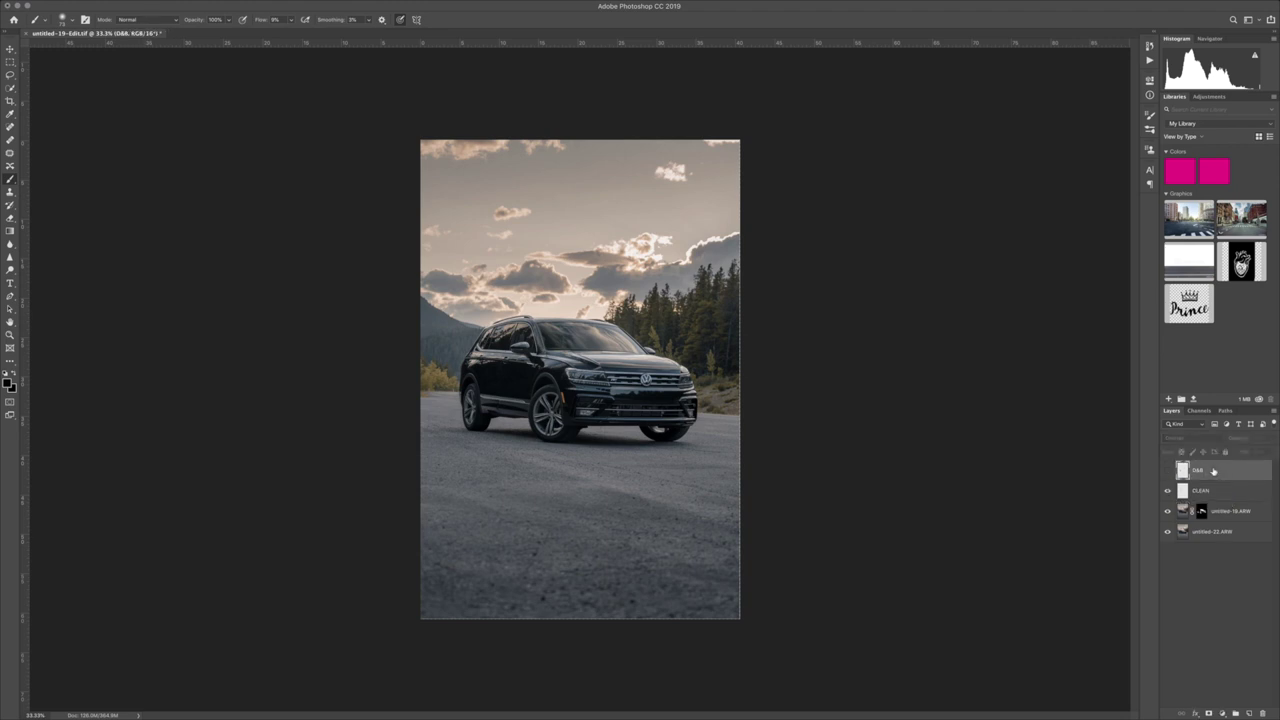
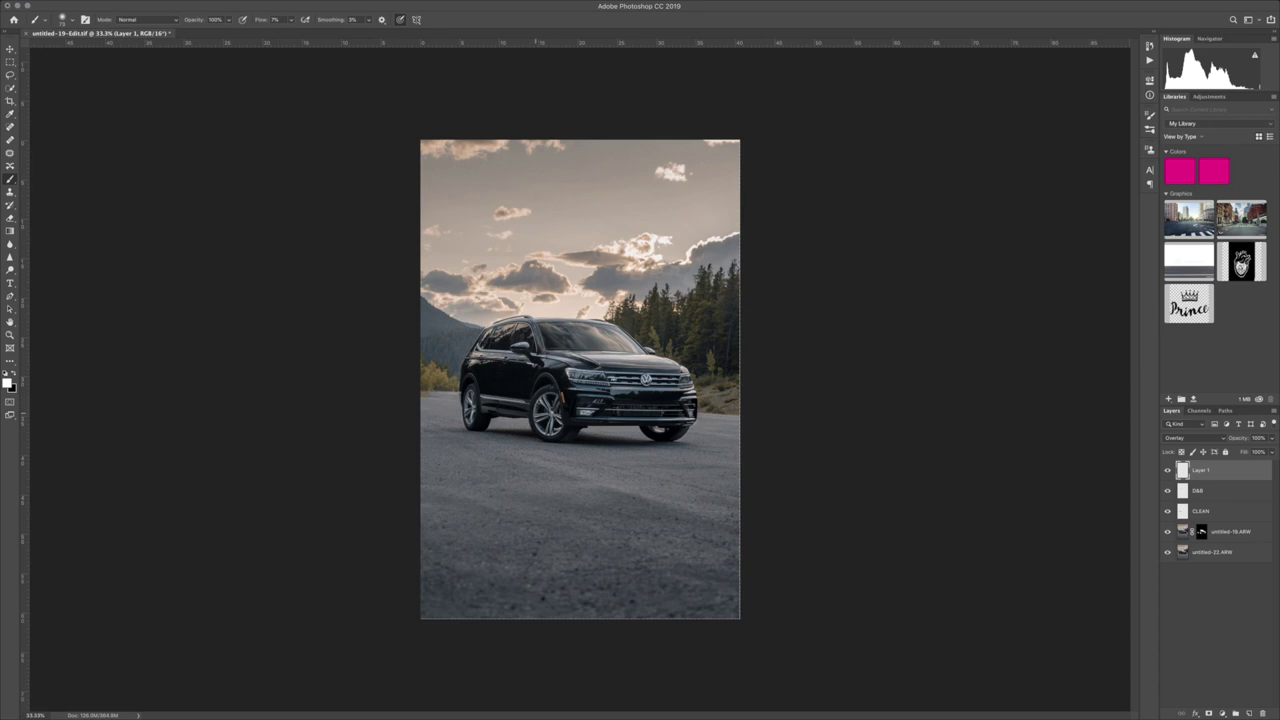
pyautogui.click(15, 375)
pyautogui.press('super+equal')
pyautogui.press('super+equal')
pyautogui.press('super+equal')
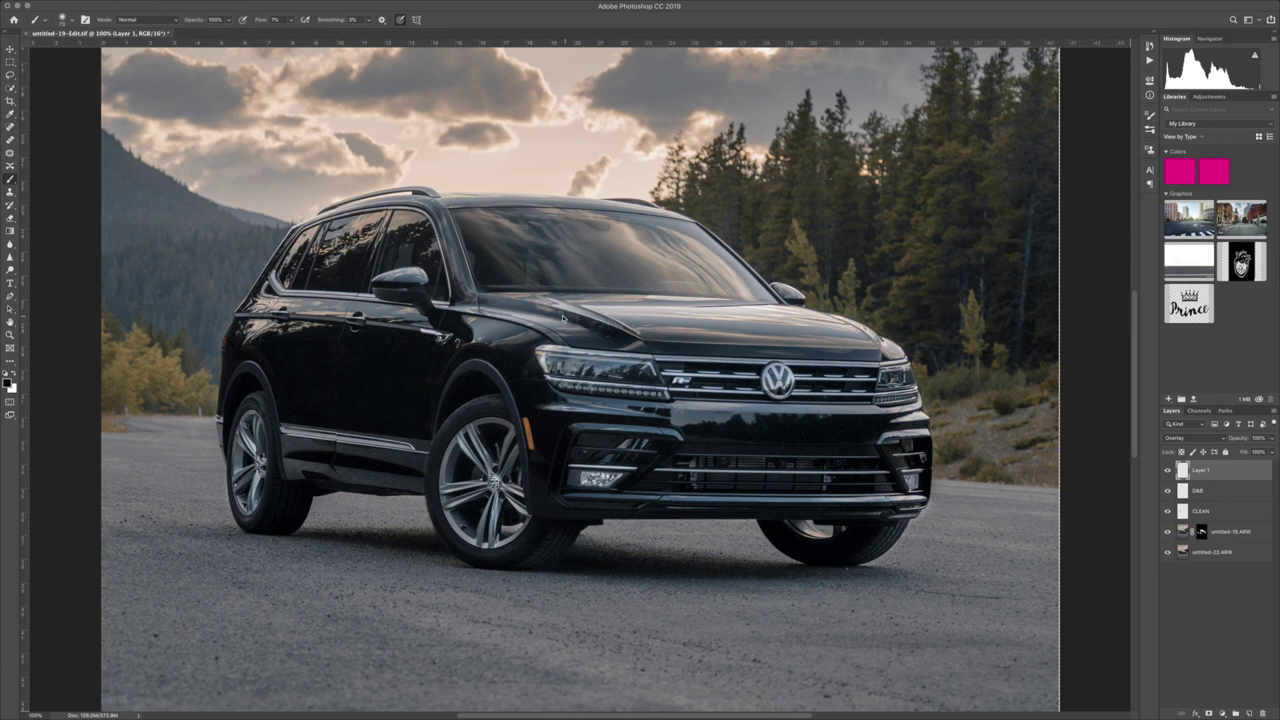
pyautogui.rightClick(633, 333)
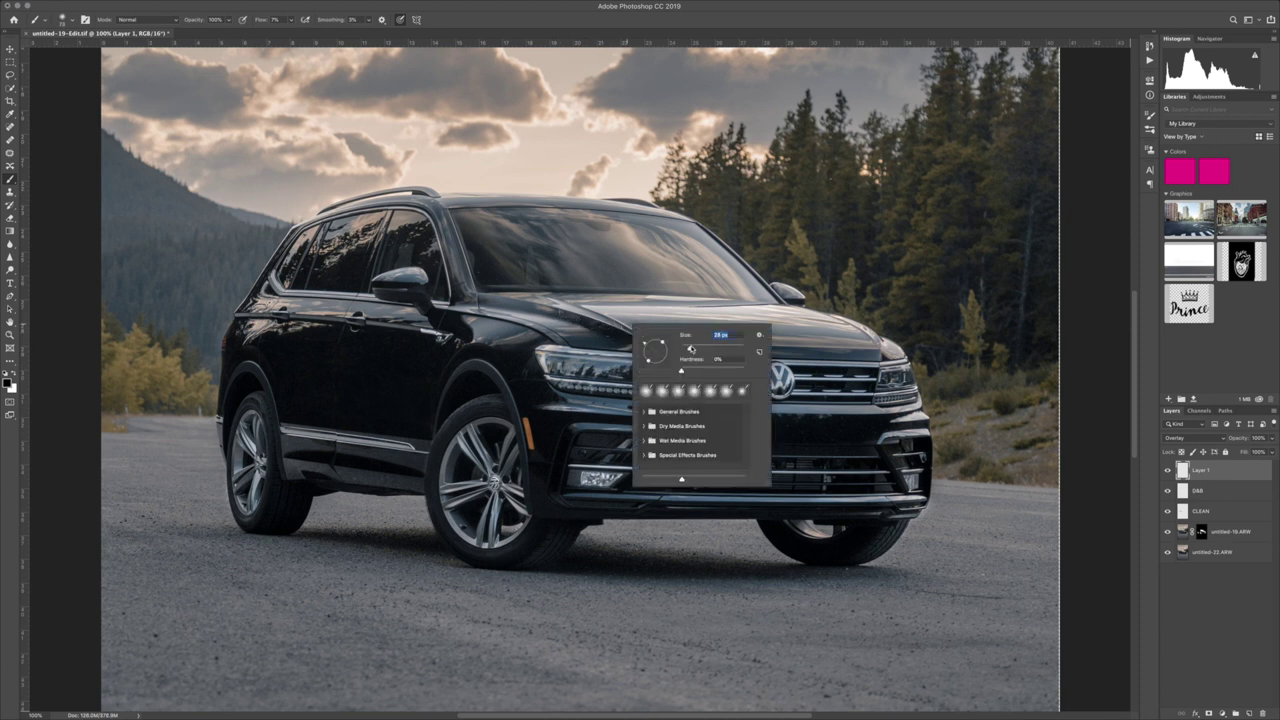
pyautogui.press('Escape')
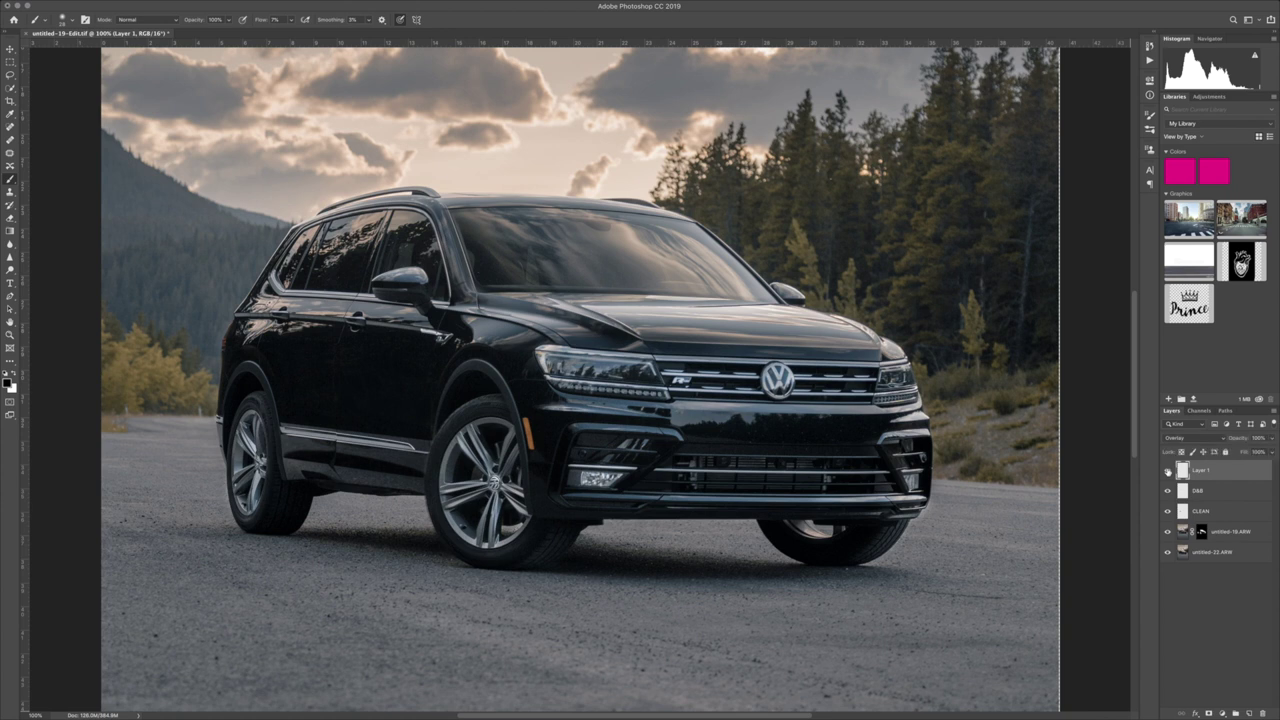
# Delete the trial Overlay layer above D&B
pyautogui.rightClick(1229, 473)
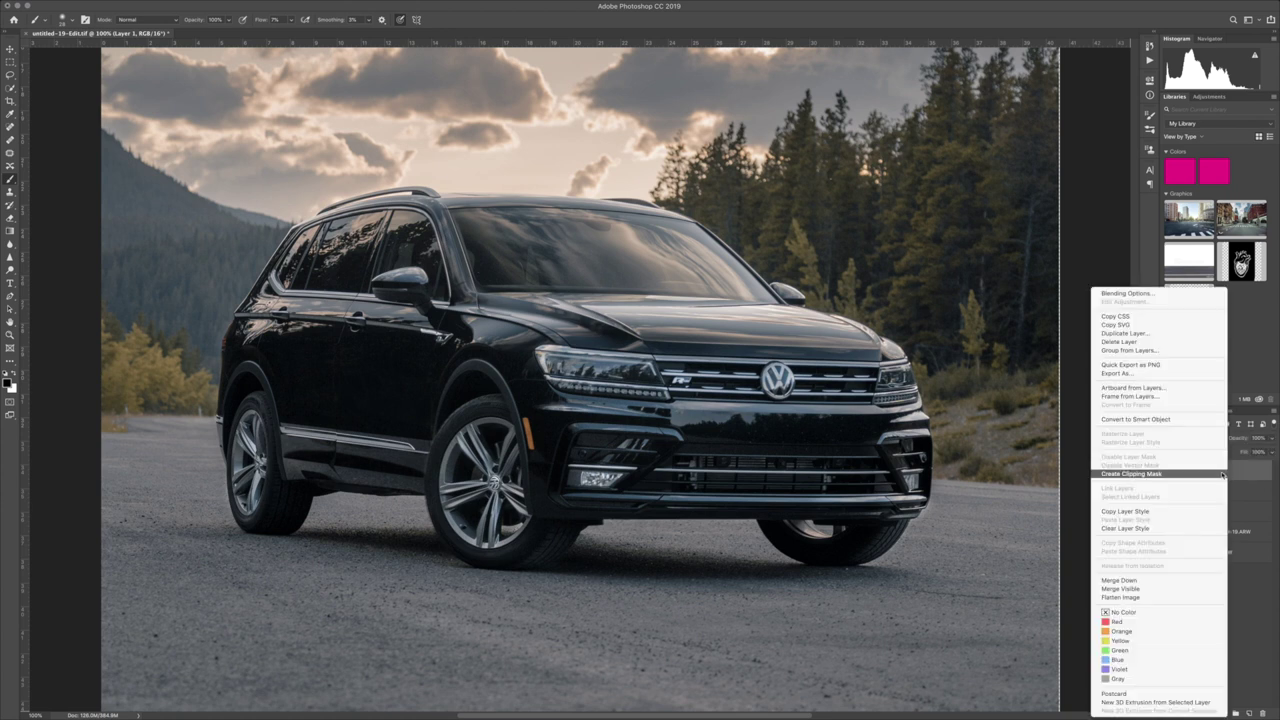
pyautogui.click(1115, 345)
pyautogui.press('Return')
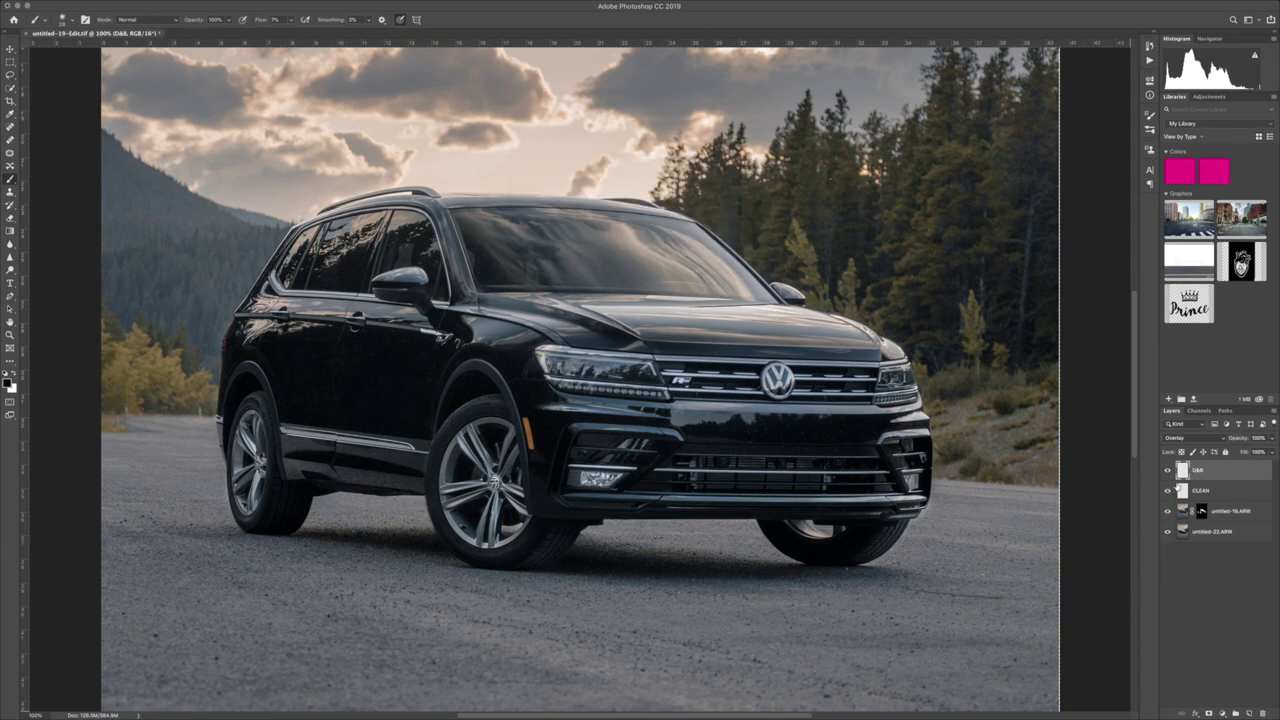
# Toggle the D&B layer off and on to compare the dodging and burning on the car
pyautogui.click(1167, 471)
pyautogui.click(1167, 471)
pyautogui.click(1167, 471)
pyautogui.click(1167, 471)
pyautogui.click(1167, 471)
pyautogui.click(1167, 471)
pyautogui.click(1167, 470)
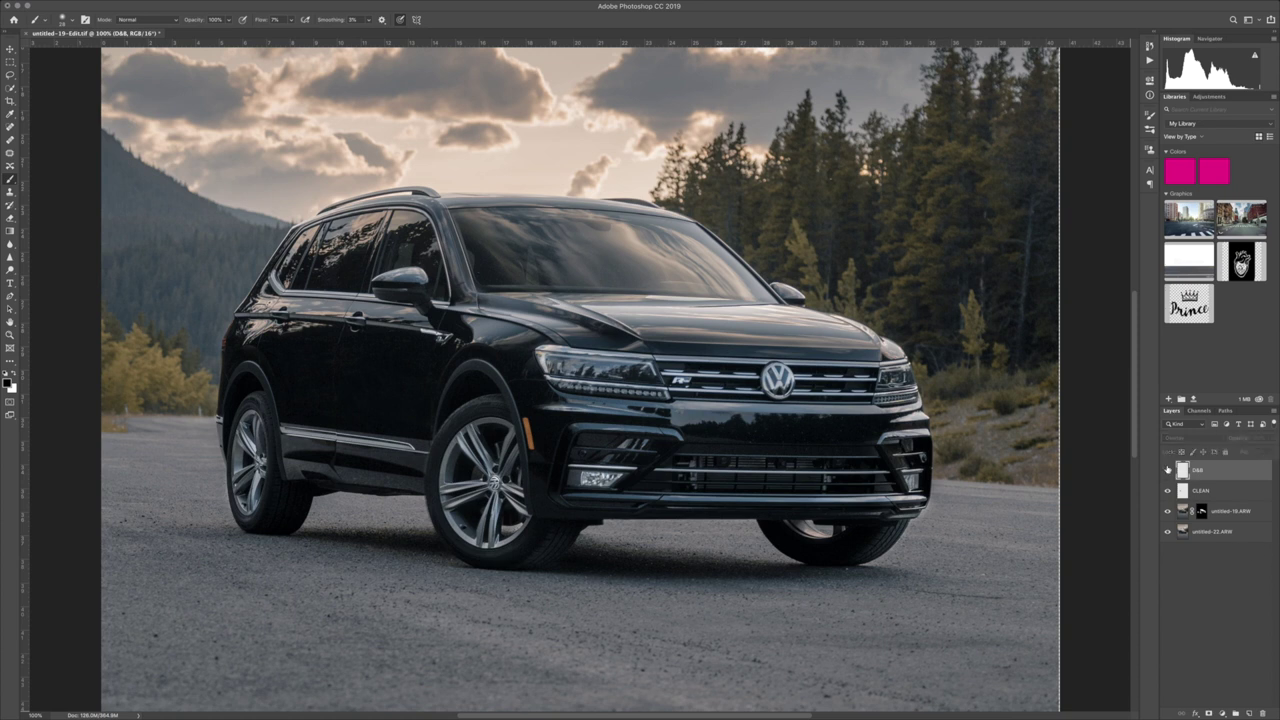
# Compare the car repeatedly with the D&B layer hidden and shown, finishing with the whole composite in view
pyautogui.click(1167, 470)
pyautogui.click(1167, 470)
pyautogui.click(1167, 470)
pyautogui.click(1167, 470)
pyautogui.click(1167, 470)
pyautogui.click(1167, 470)
pyautogui.click(1167, 470)
pyautogui.hotkey('ctrl', '-')
pyautogui.hotkey('ctrl', '-')
pyautogui.hotkey('ctrl', '-')
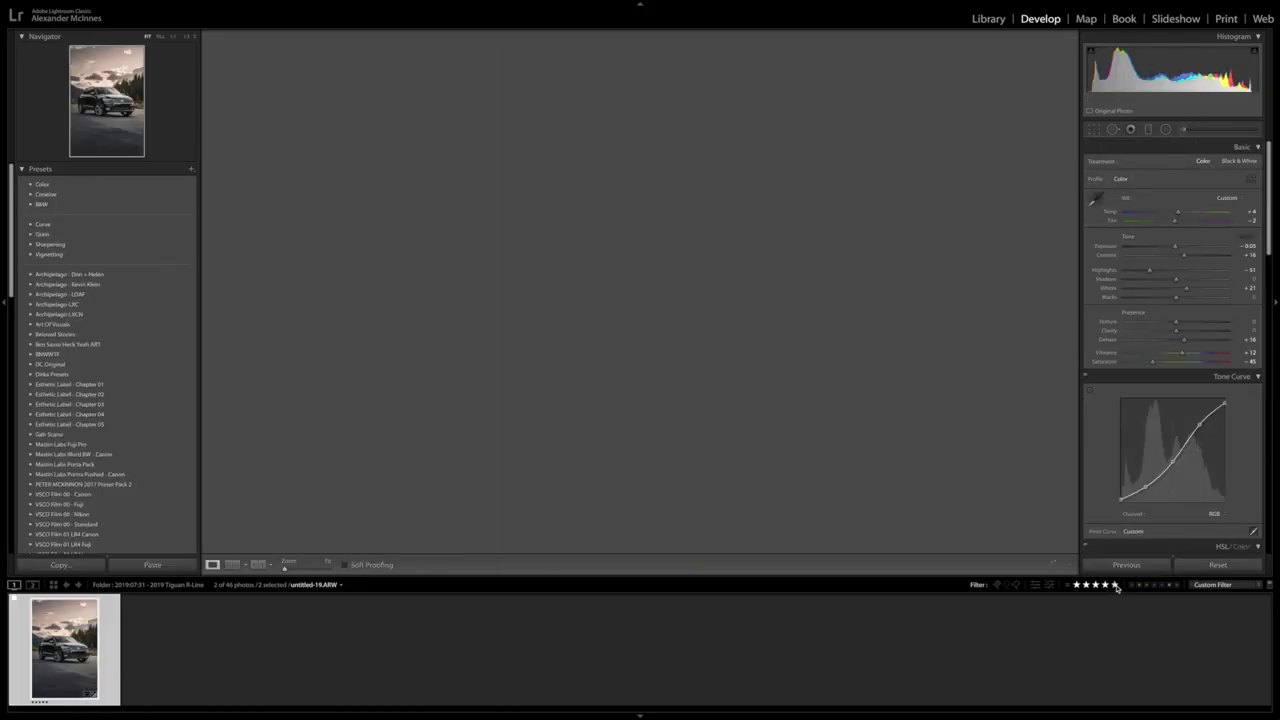
# Switch to Lightroom Classic, rate the finished car composite five stars and review its Basic and Tone Curve adjustments
pyautogui.press('5')
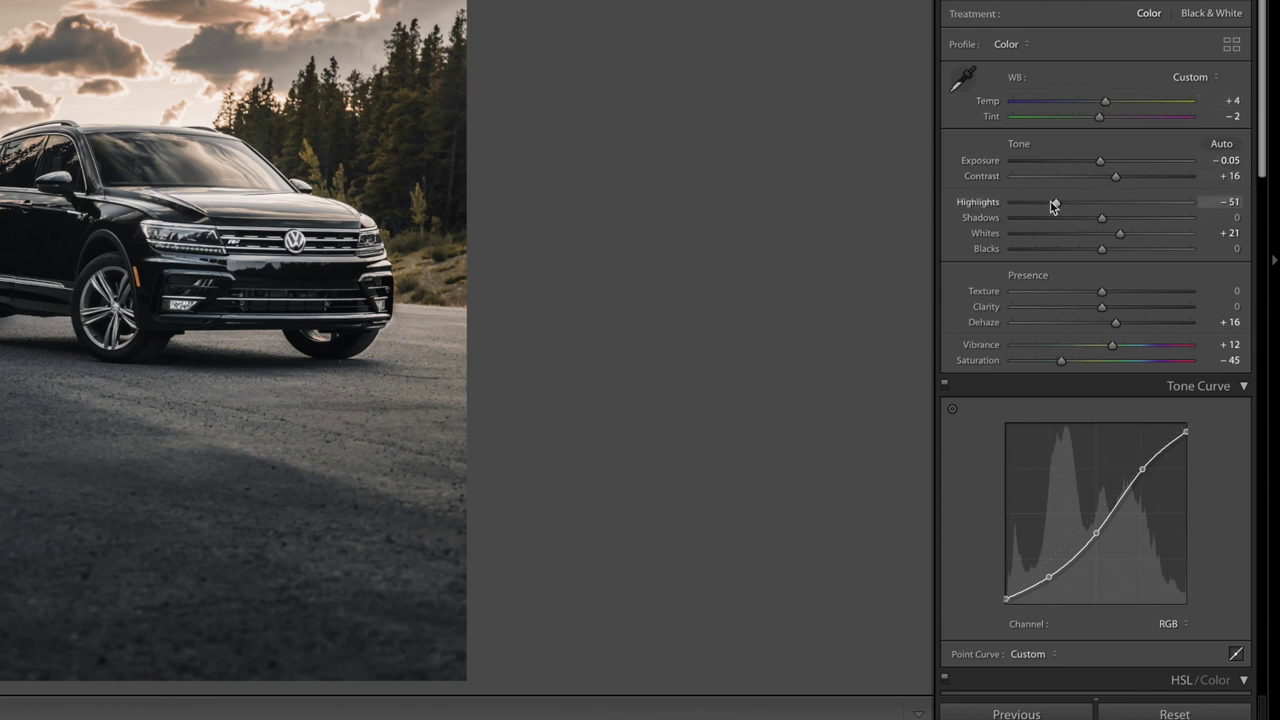
pyautogui.scroll(-1, 1107, 213)
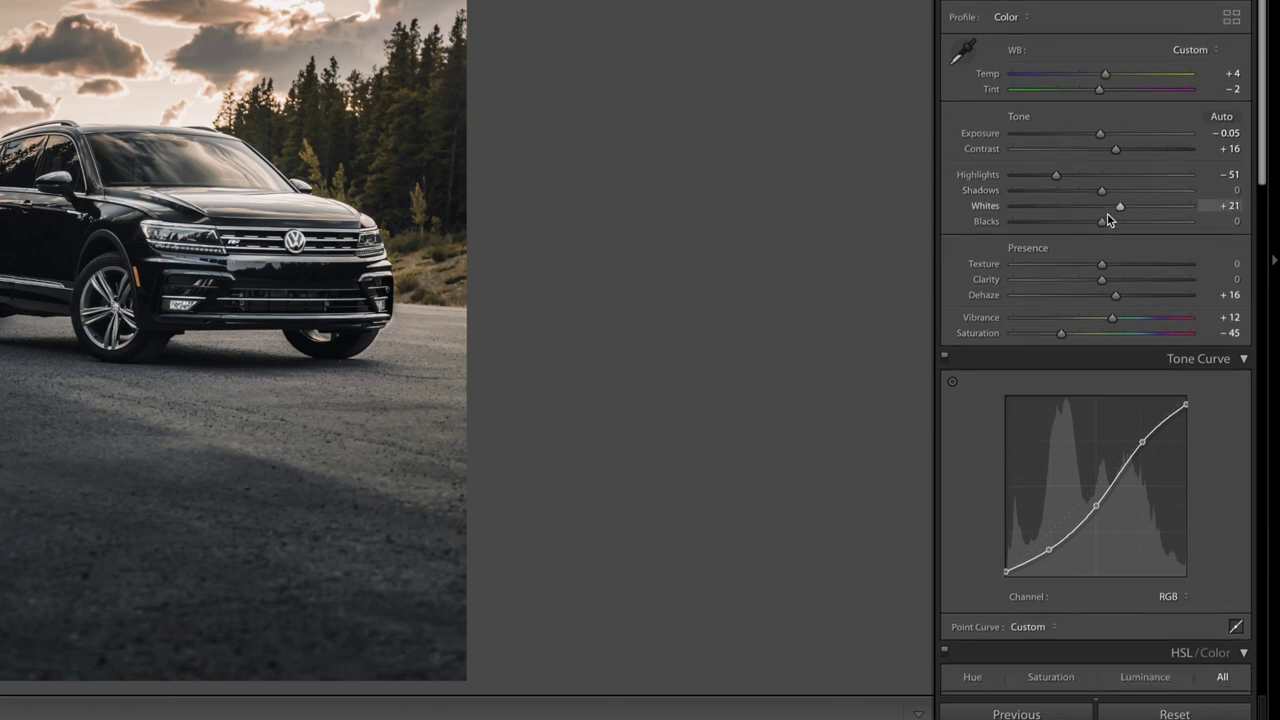
pyautogui.scroll(-3, 1107, 213)
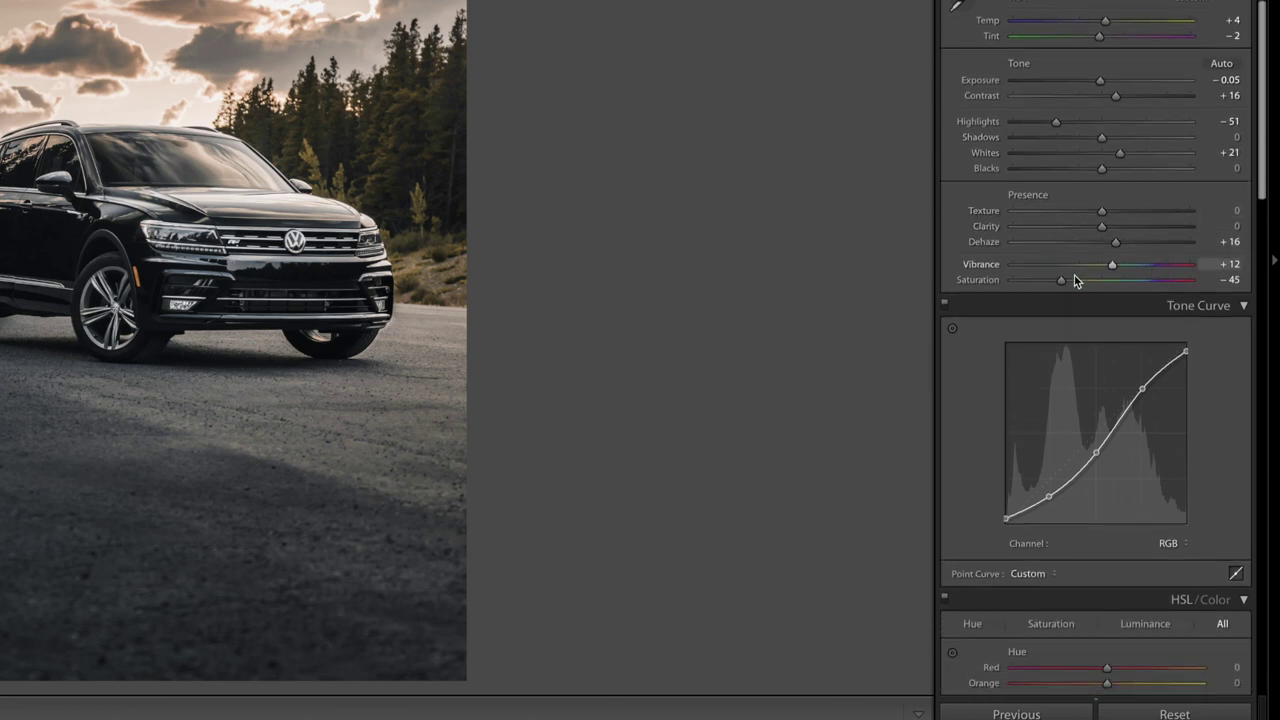
pyautogui.scroll(-1, 952, 609)
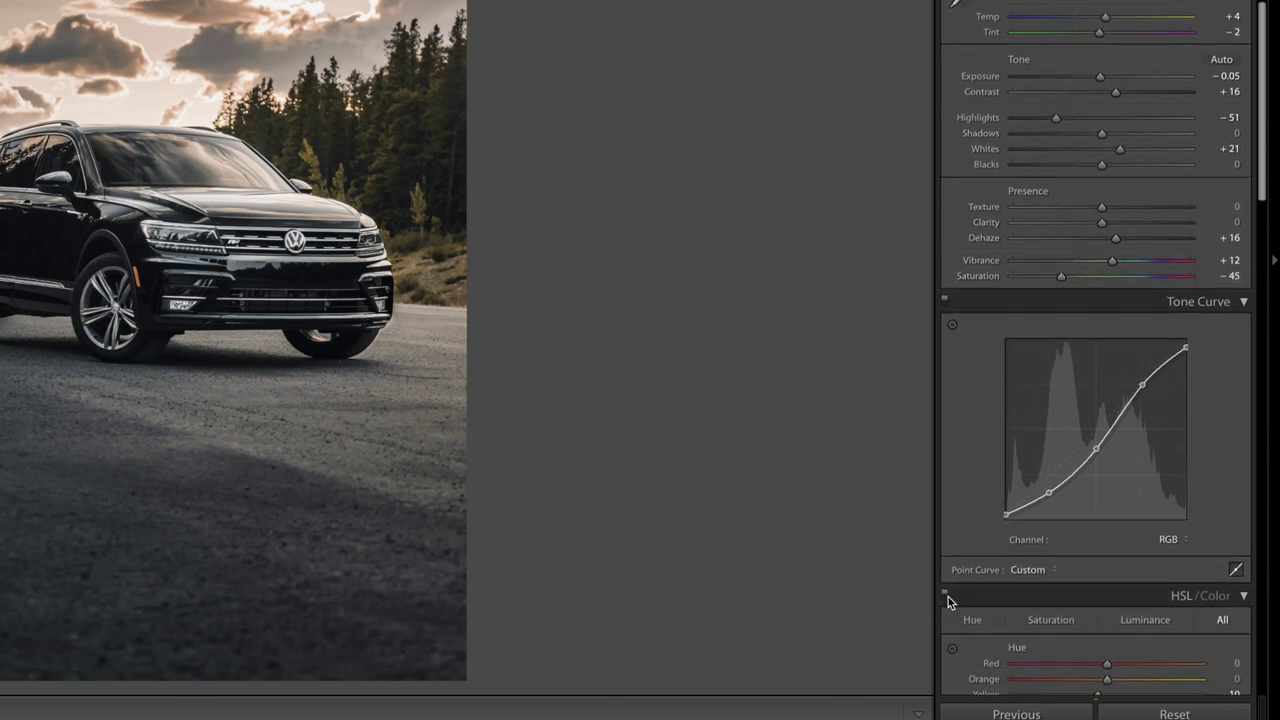
# Toggle the HSL/Color adjustments off and on to compare the colours, and examine the hue and saturation values
pyautogui.click(945, 594)
pyautogui.click(945, 596)
pyautogui.scroll(-5, 1020, 520)
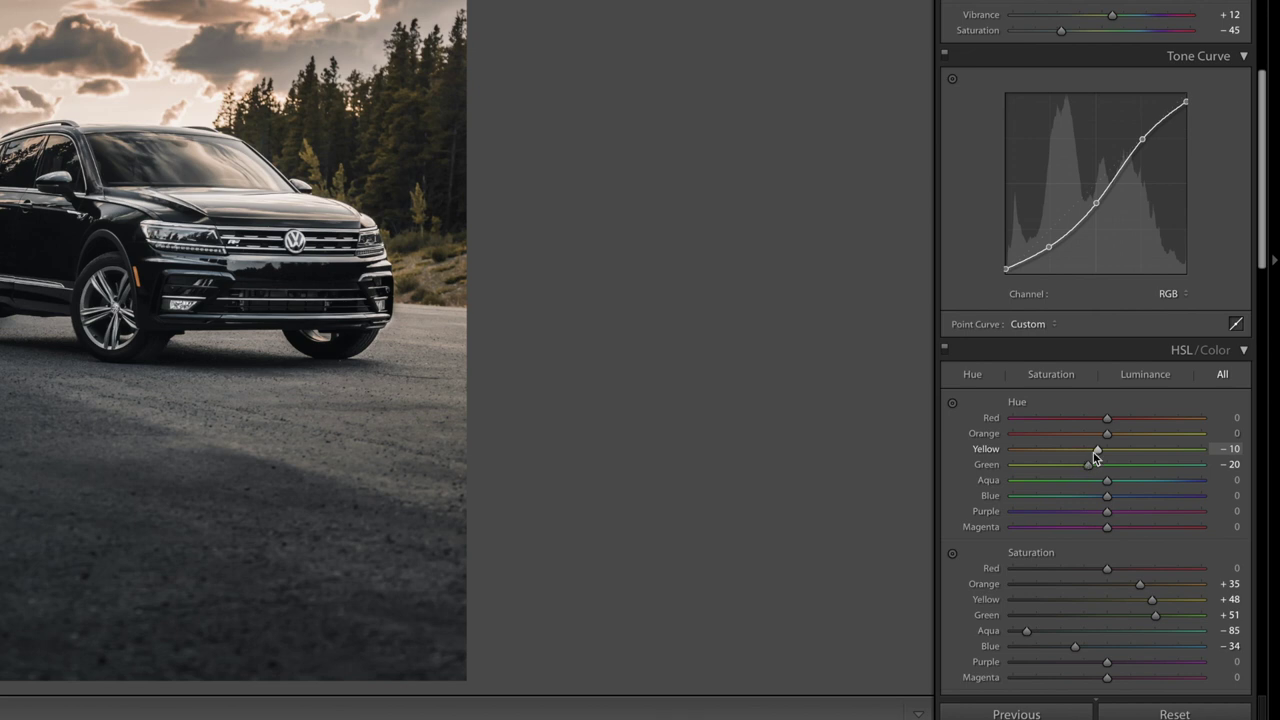
pyautogui.scroll(-2, 1093, 457)
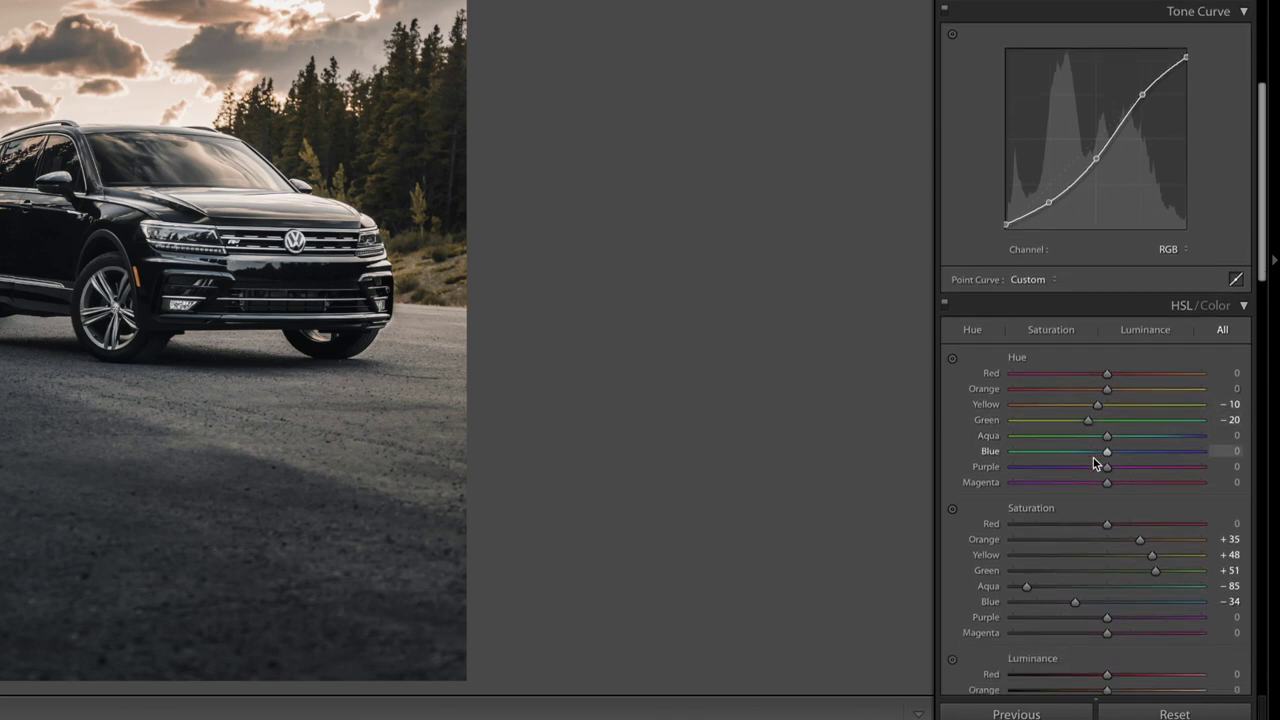
pyautogui.scroll(-2, 1093, 457)
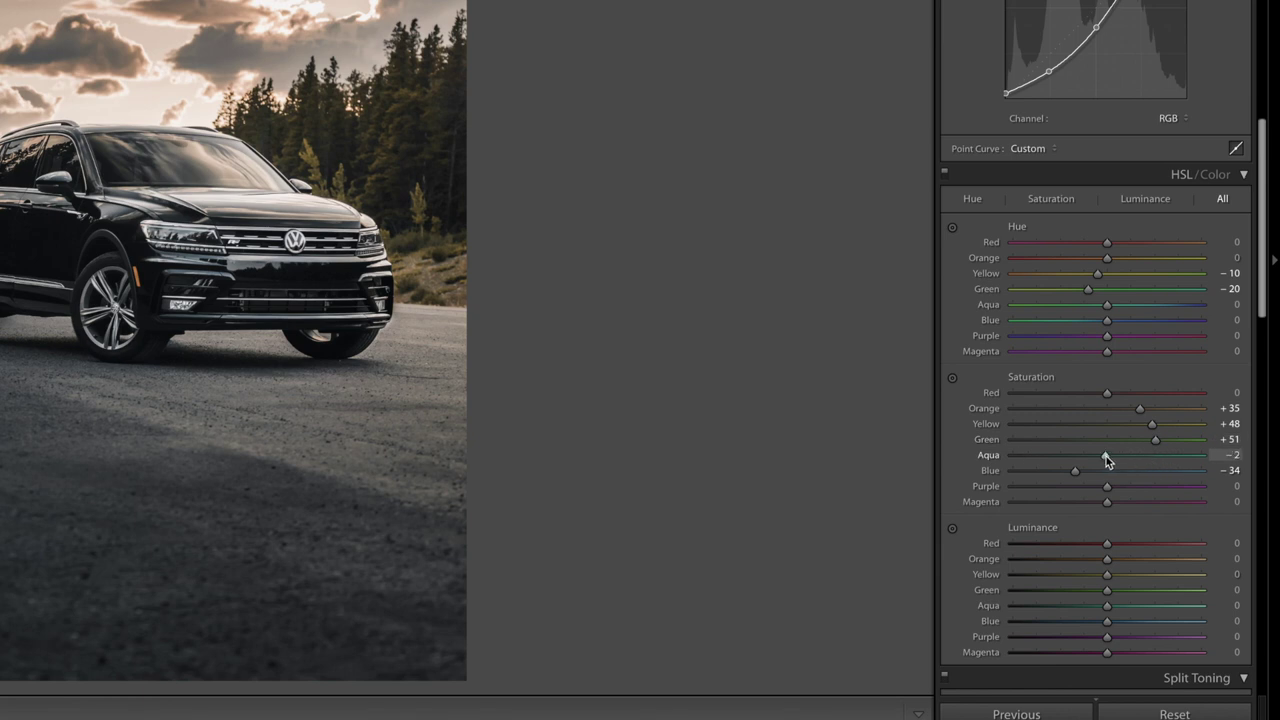
# Set the HSL saturation of Aqua to -83 and Blue to -44 to mute the cool tones
pyautogui.click(1042, 456)
pyautogui.moveTo(1028, 460); pyautogui.dragTo(1031, 458)
pyautogui.moveTo(1077, 472)
pyautogui.mouseDown()
pyautogui.moveTo(1147, 477)
pyautogui.moveTo(1067, 478)
pyautogui.mouseUp()
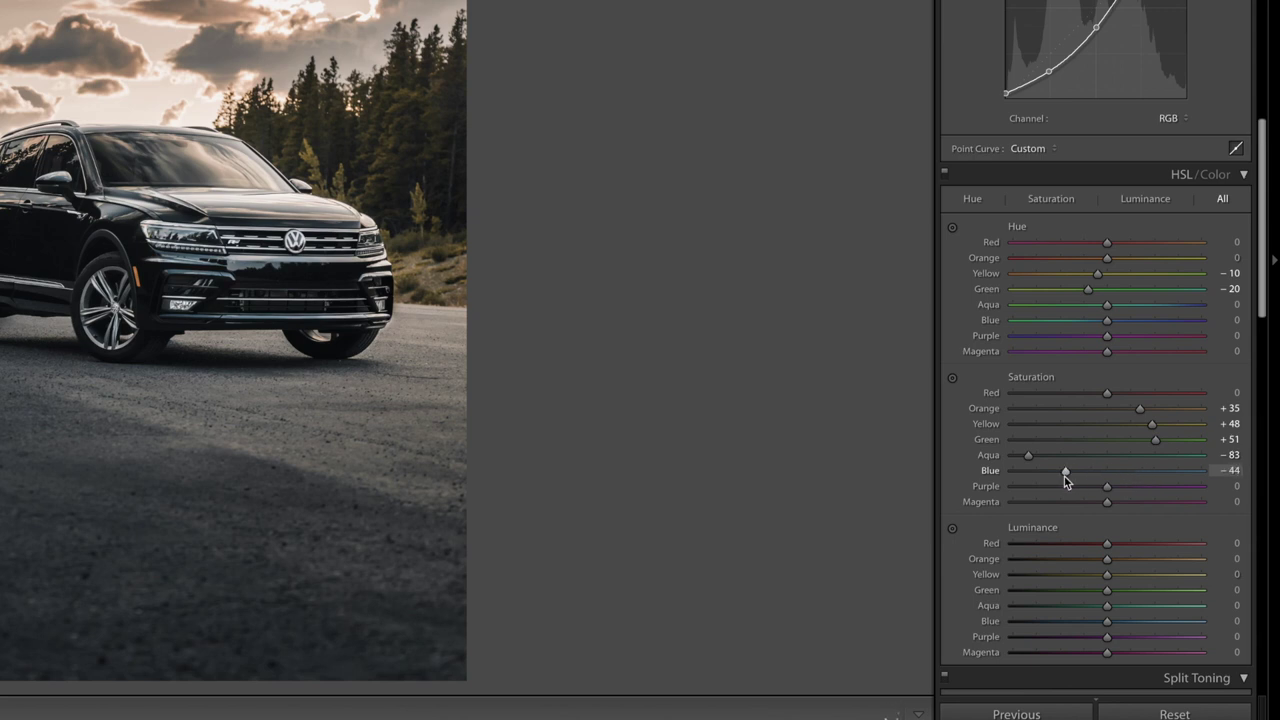
# Set the Split Toning balance to -48
pyautogui.scroll(-5, 1068, 478)
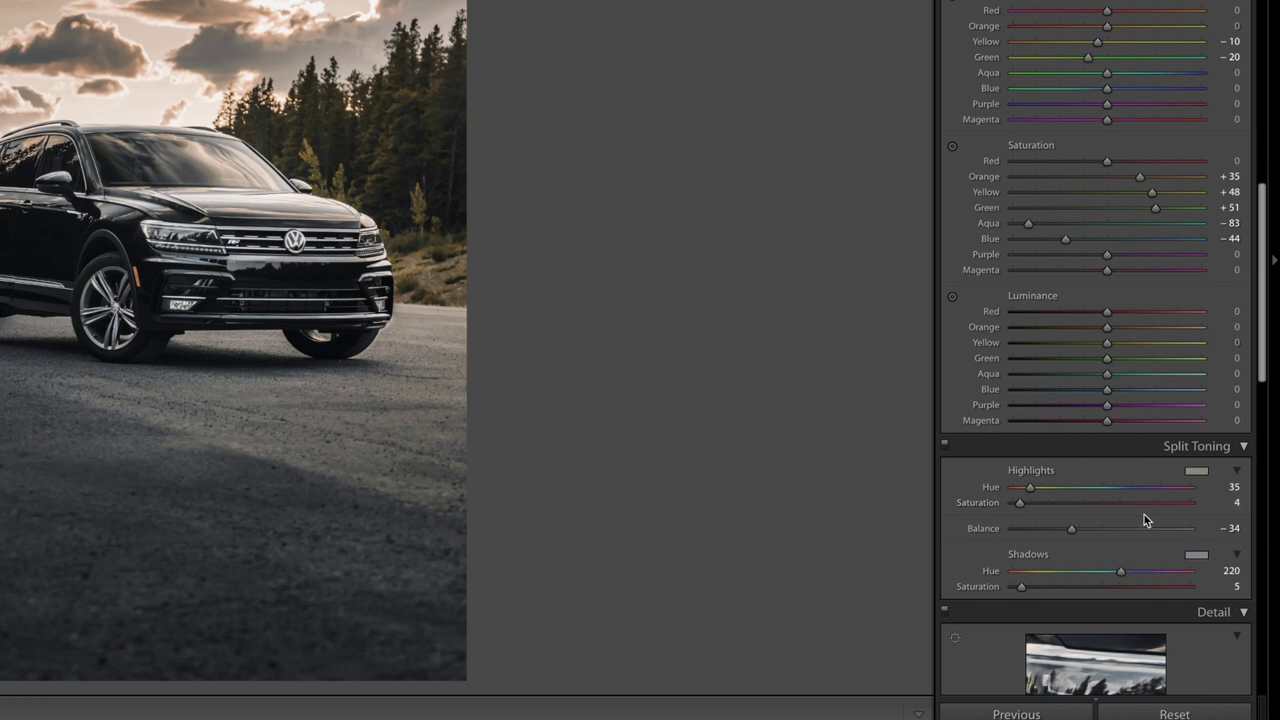
pyautogui.scroll(5, 1073, 533)
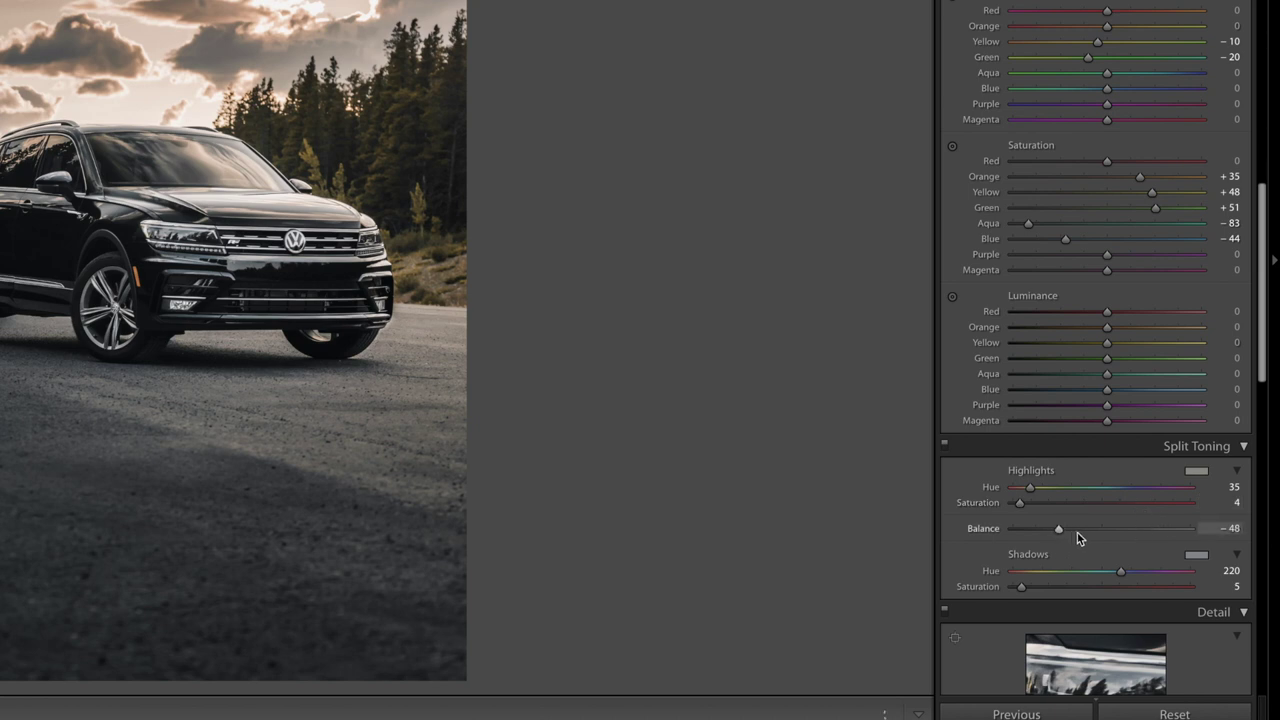
pyautogui.click(1048, 533)
# Preview the sharpening mask on the photo and set the sharpening Masking to 90
pyautogui.scroll(-1, 1064, 537)
pyautogui.scroll(-5, 1150, 392)
pyautogui.scroll(-3, 1149, 392)
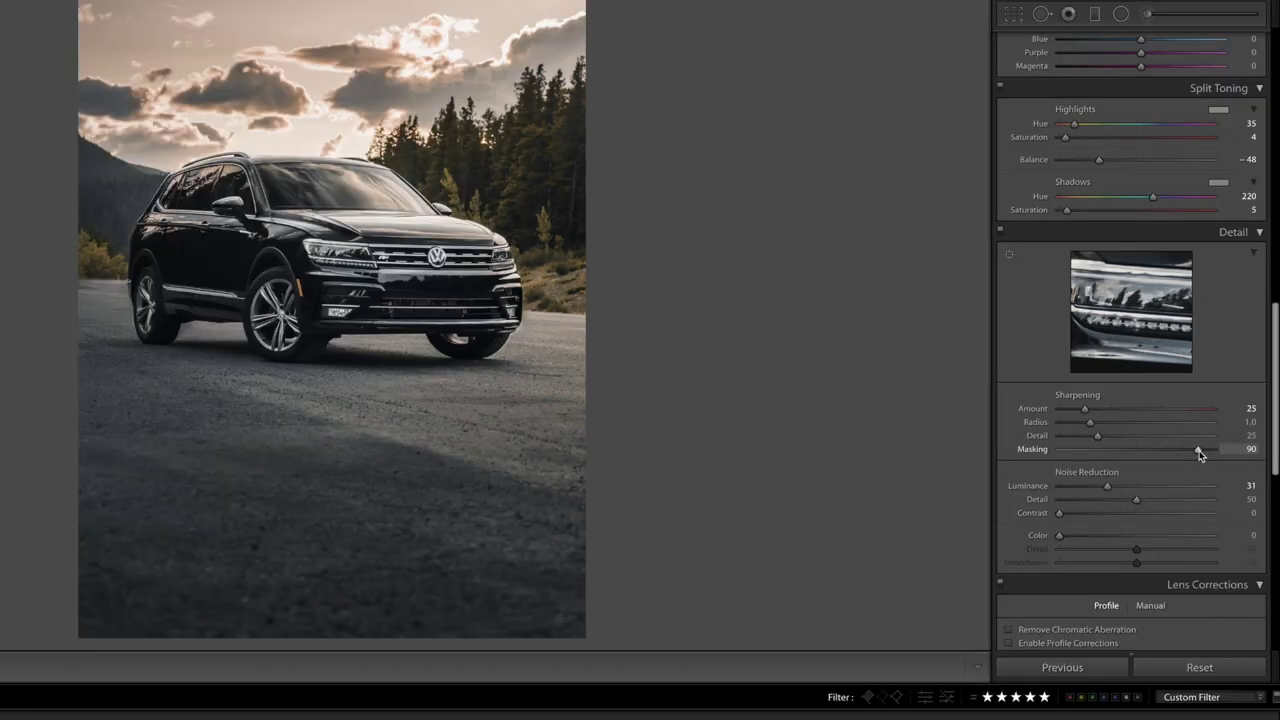
pyautogui.keyDown('alt'); pyautogui.click(1199, 451); pyautogui.keyUp('alt')
pyautogui.moveTo(1195, 453)
pyautogui.mouseDown()
pyautogui.moveTo(1074, 457)
pyautogui.moveTo(1199, 460)
pyautogui.mouseUp()
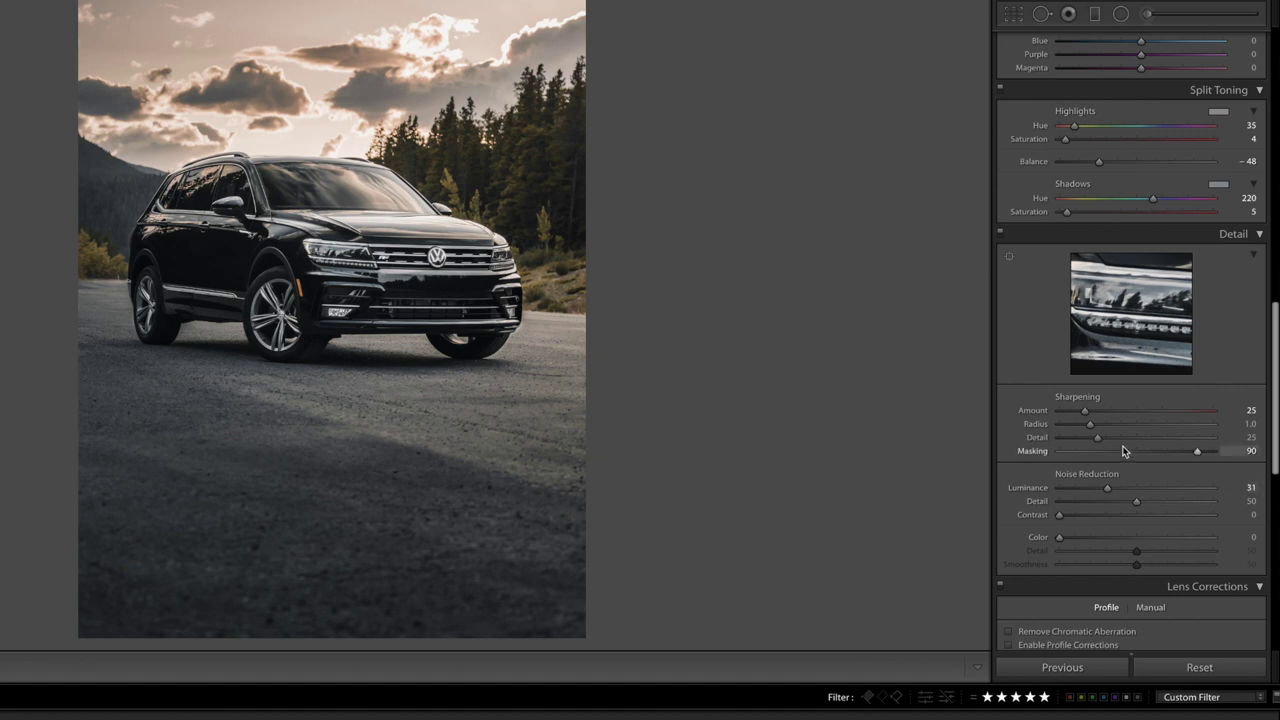
# Select the radial filter around the car and toggle the radial adjustments off and on to compare their effect
pyautogui.scroll(-10, 1127, 447)
pyautogui.click(1122, 15)
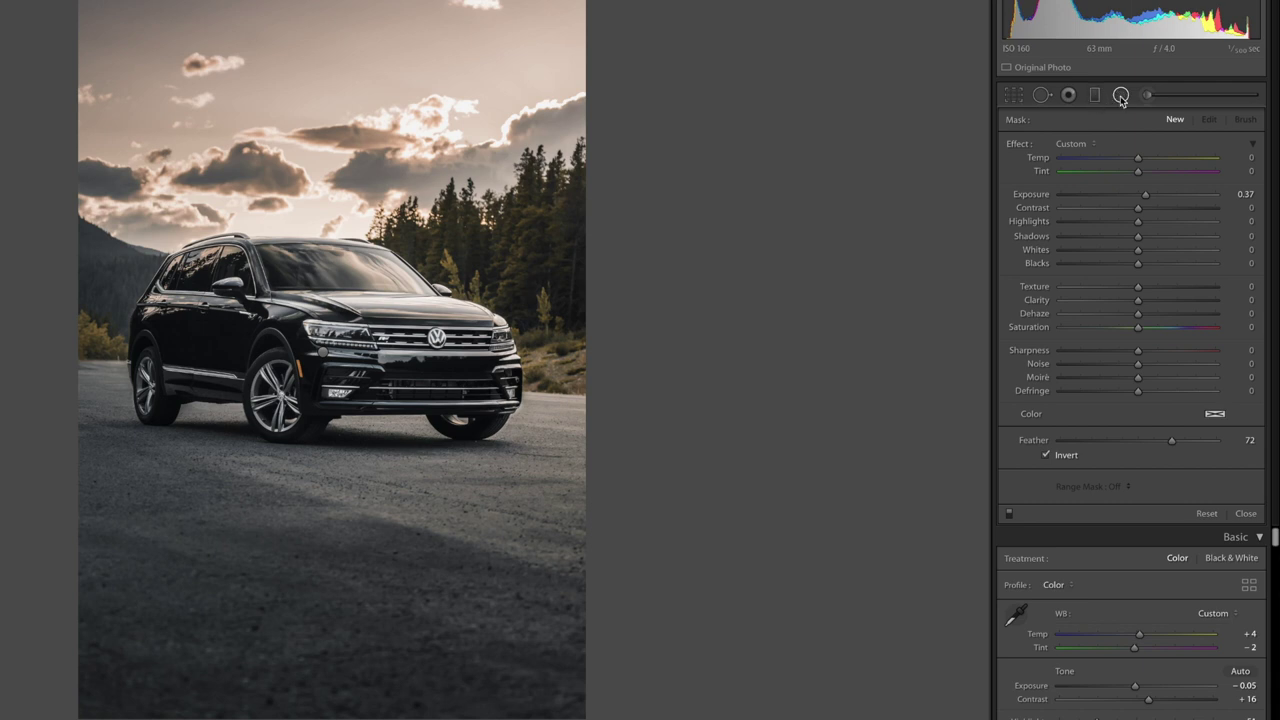
pyautogui.click(318, 347)
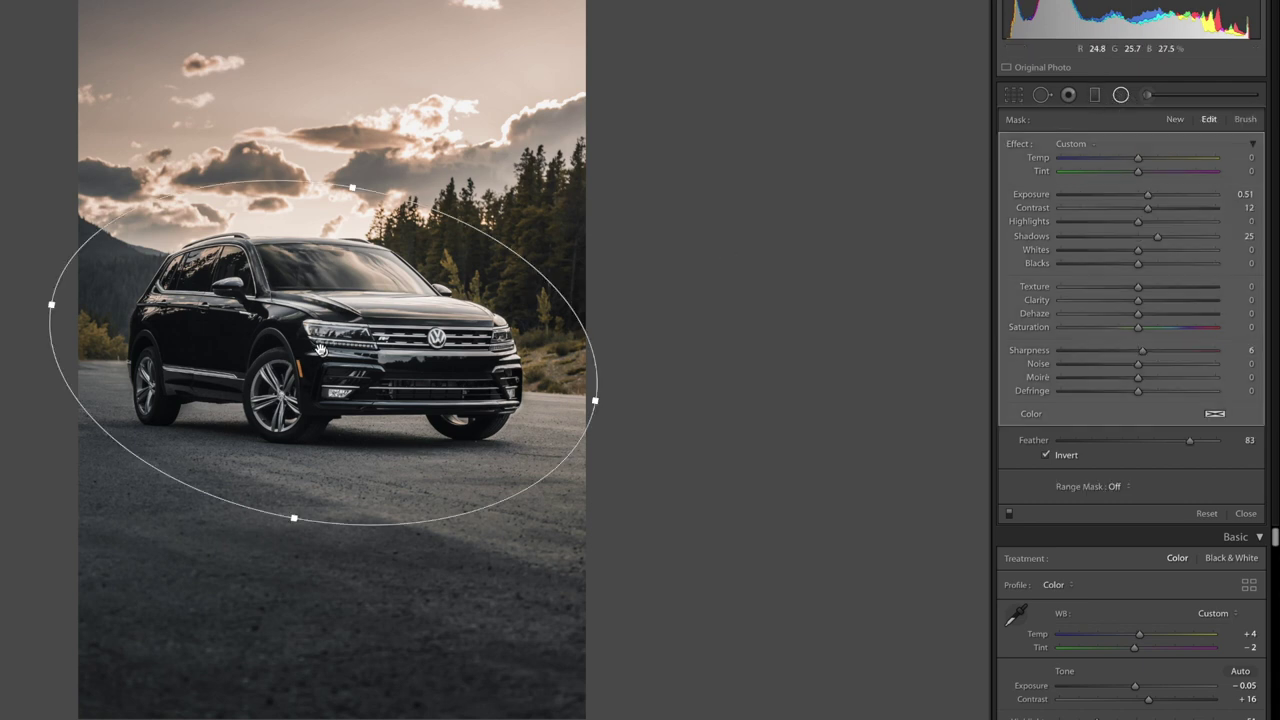
pyautogui.click(1008, 515)
pyautogui.click(1008, 515)
pyautogui.click(1008, 516)
pyautogui.click(1008, 516)
pyautogui.click(1008, 516)
pyautogui.click(1008, 516)
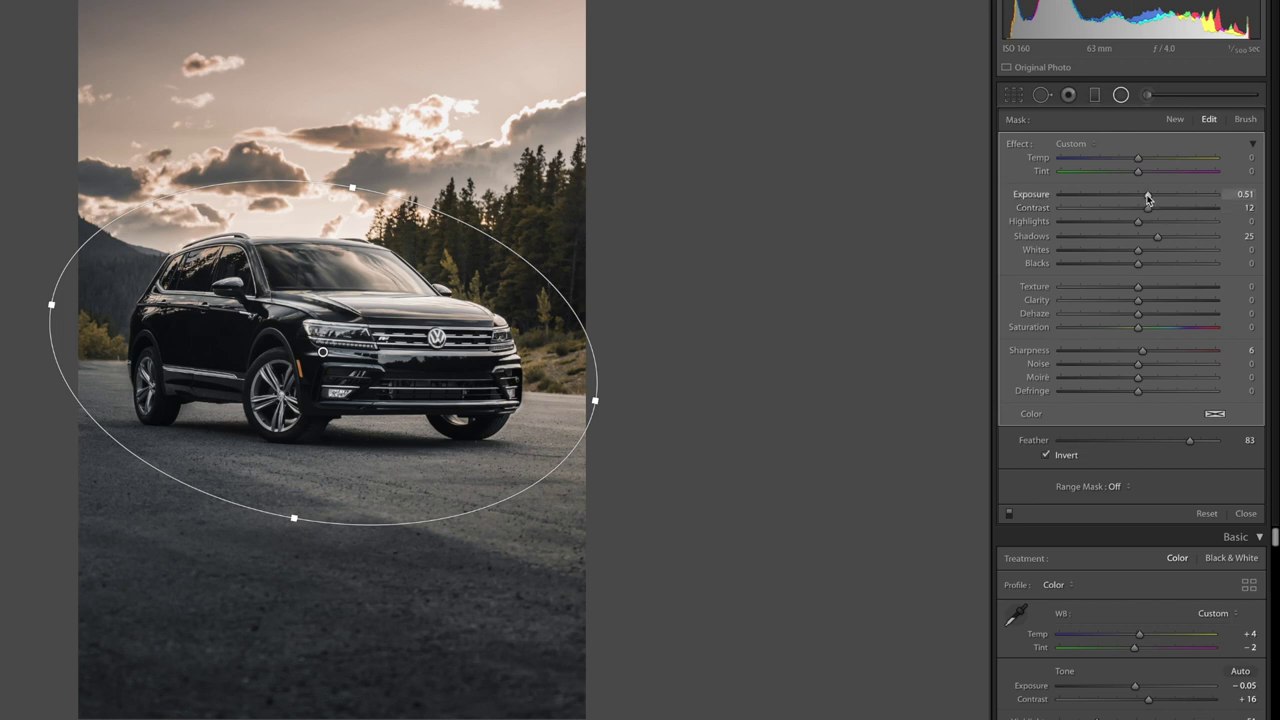
# Select the graduated filter over the sky and show its mask overlay briefly to check the covered area
pyautogui.click(1095, 95)
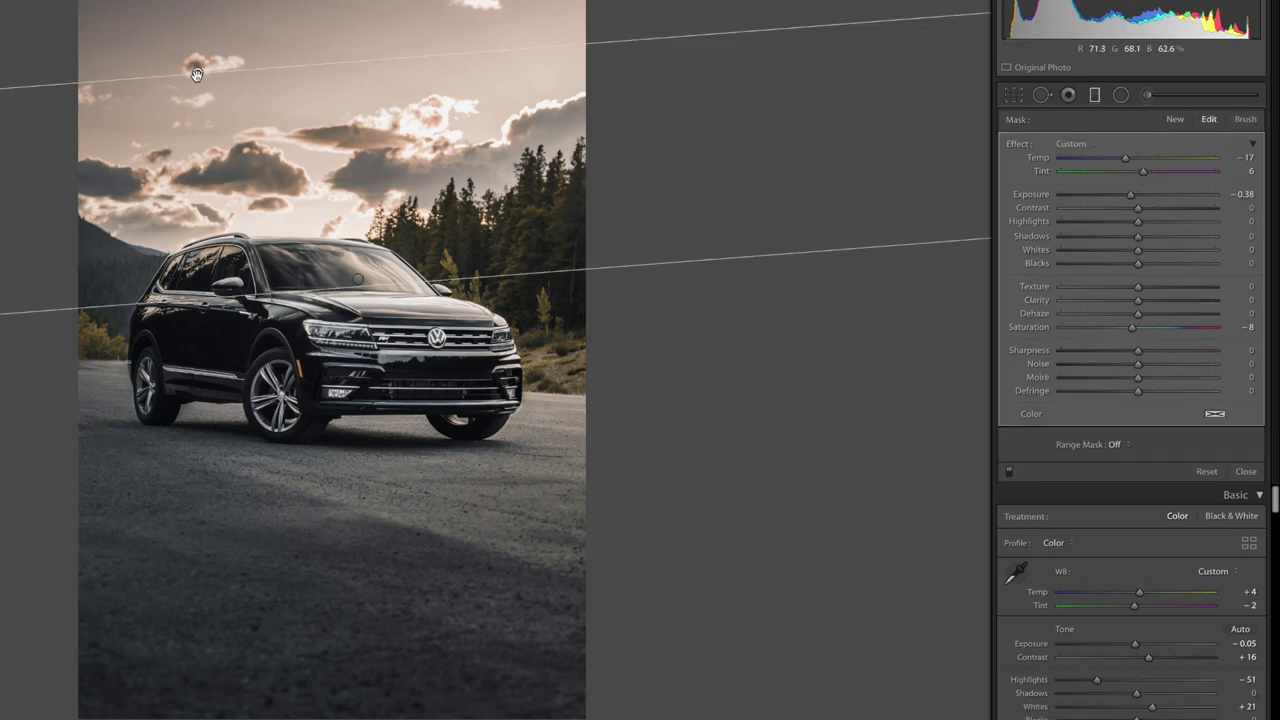
pyautogui.press('o')
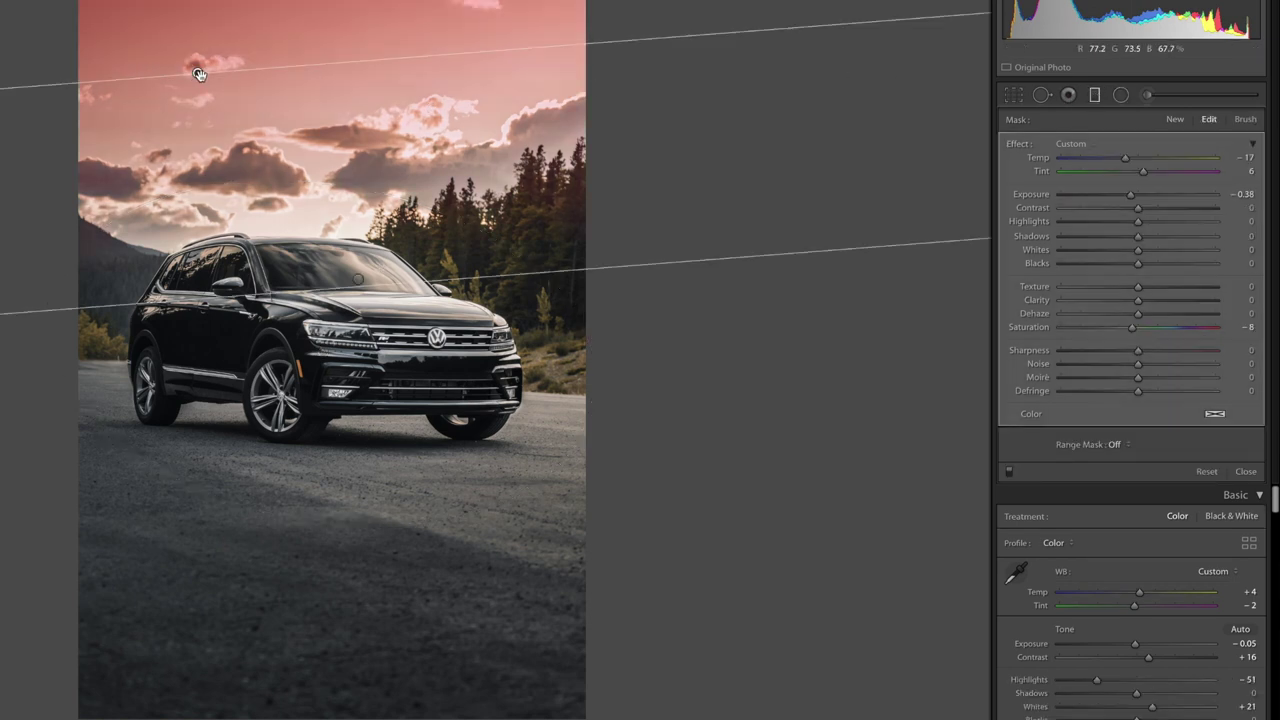
pyautogui.press('o')
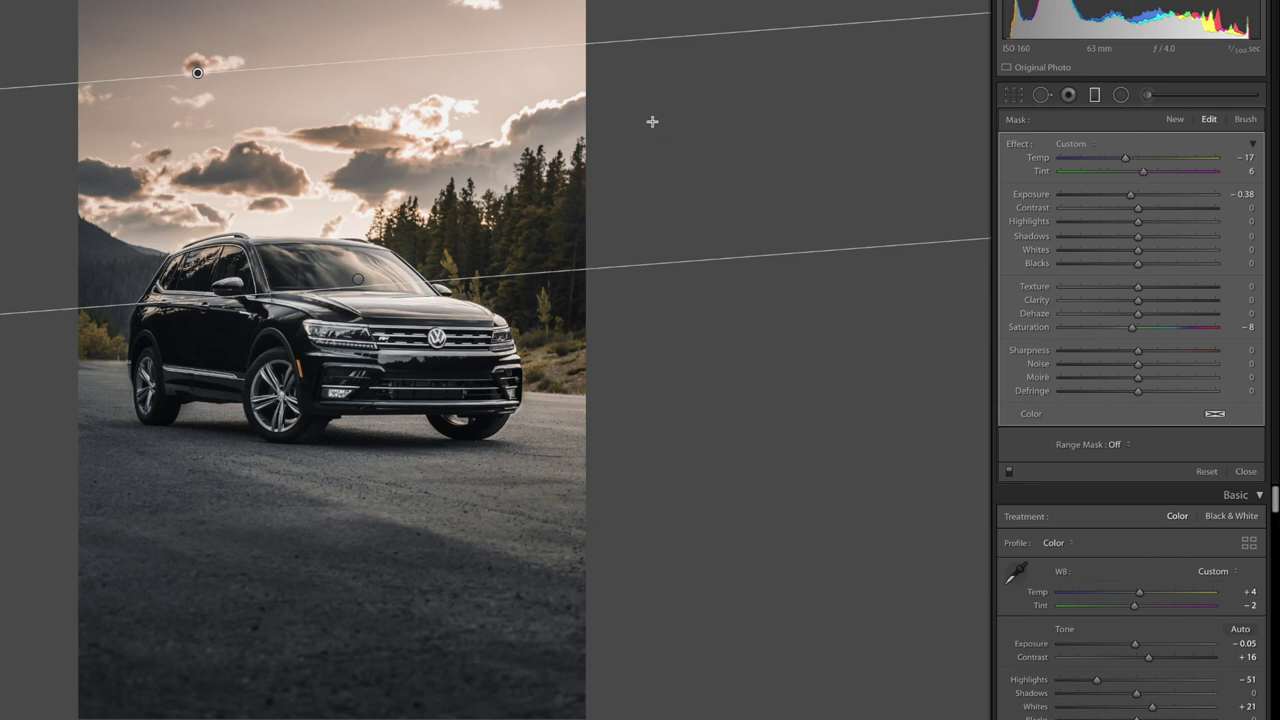
# Try an Exposure of 0.01 on the diagonal graduated filter across the car, and undo the change
pyautogui.click(359, 278)
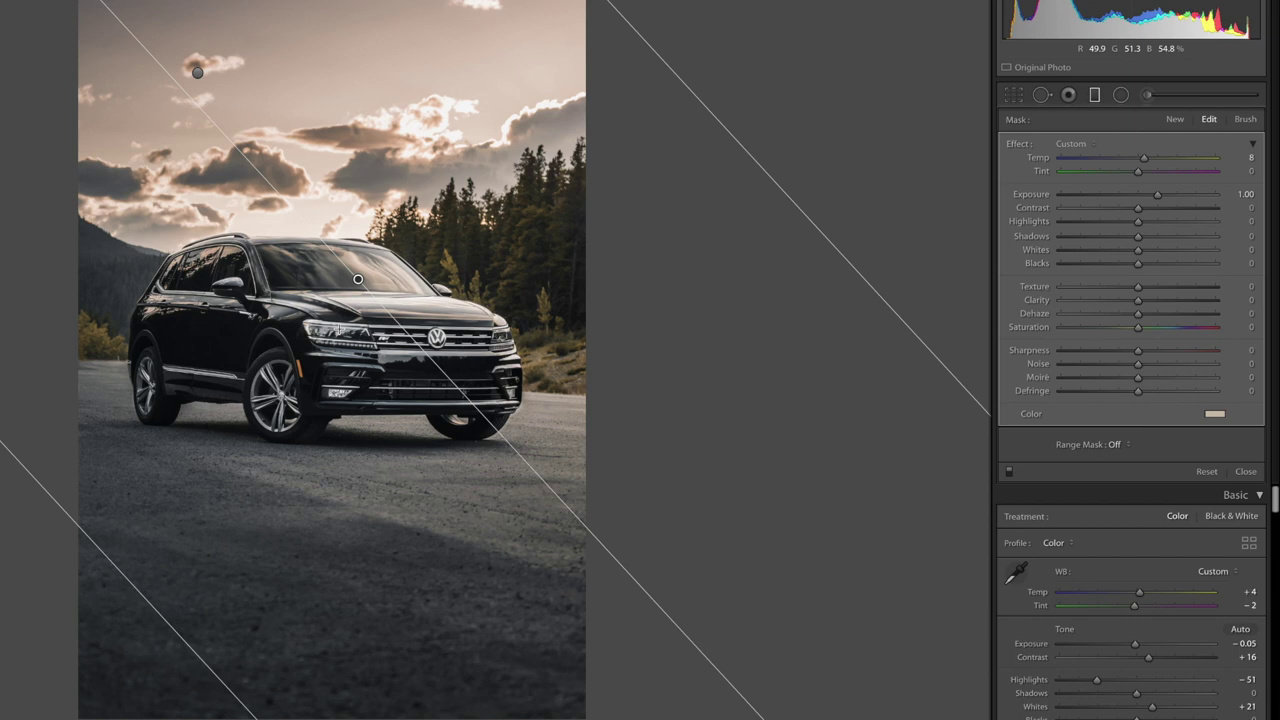
pyautogui.moveTo(1143, 196); pyautogui.dragTo(1137, 194)
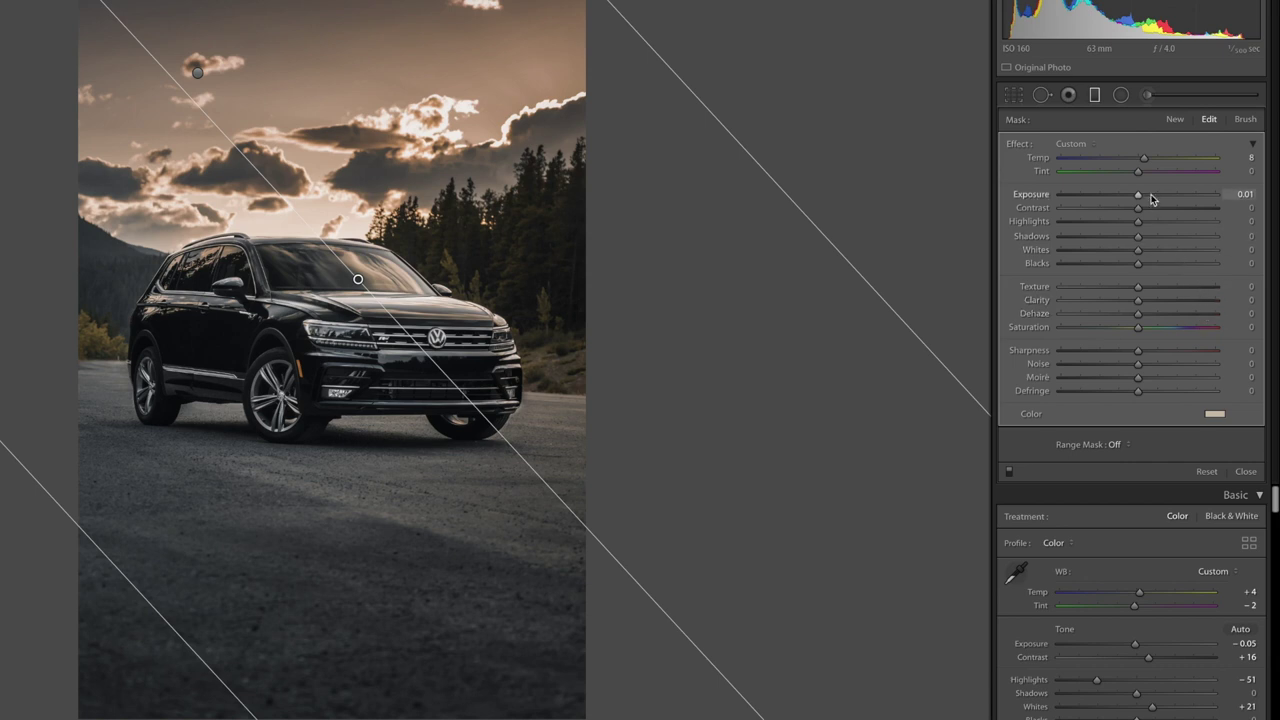
pyautogui.hotkey('ctrl', 'z')
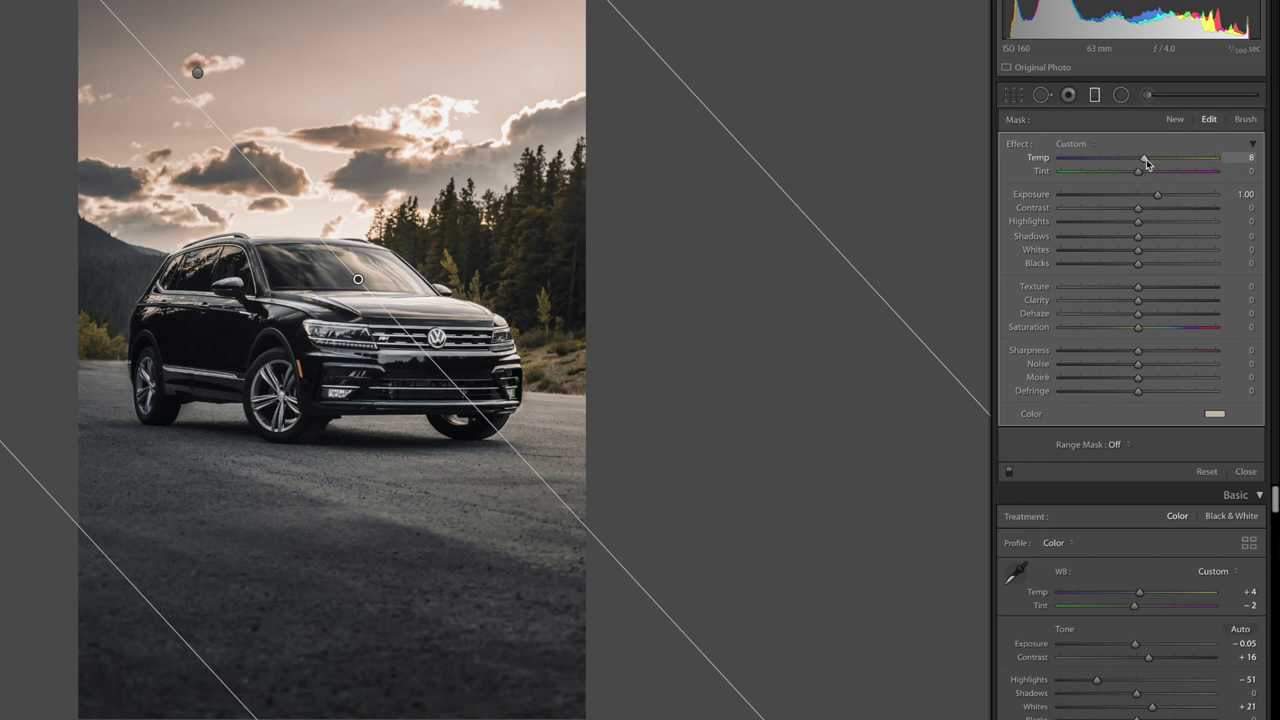
# Close the graduated filter and review the photo's global adjustments from Basic through Lens Corrections
pyautogui.click(1095, 96)
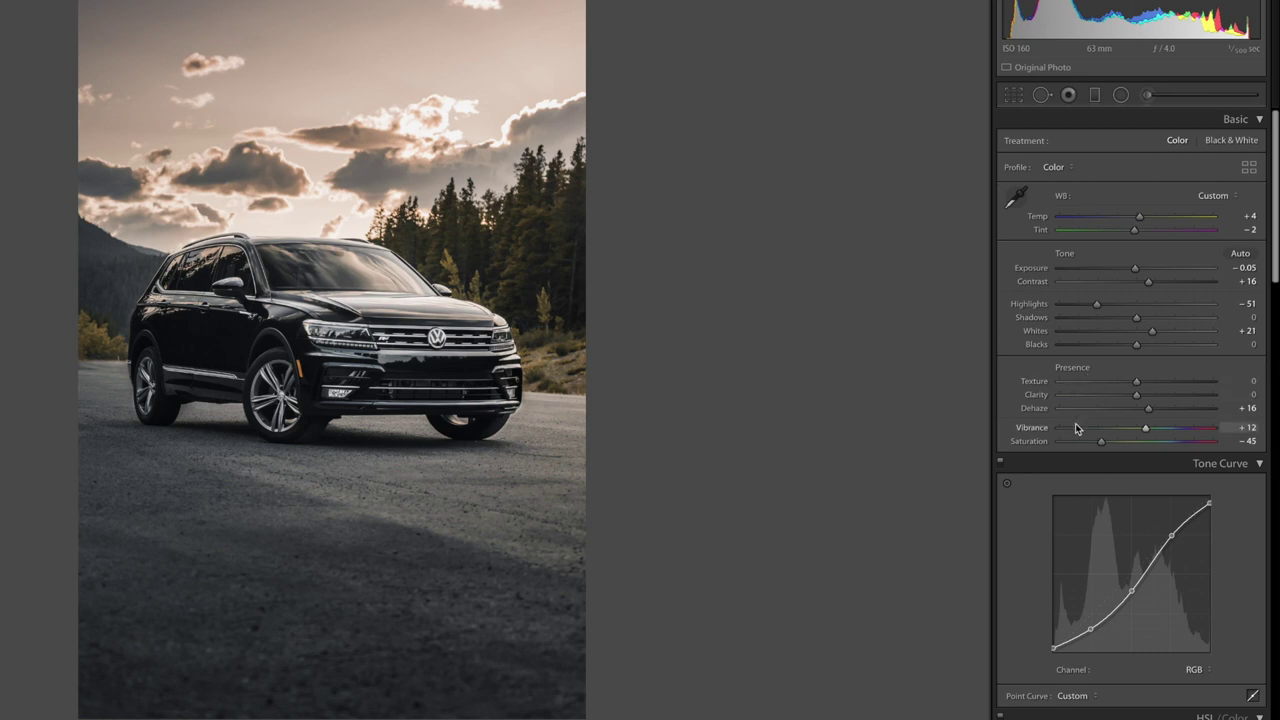
pyautogui.scroll(-1, 1078, 428)
pyautogui.scroll(-10, 1078, 428)
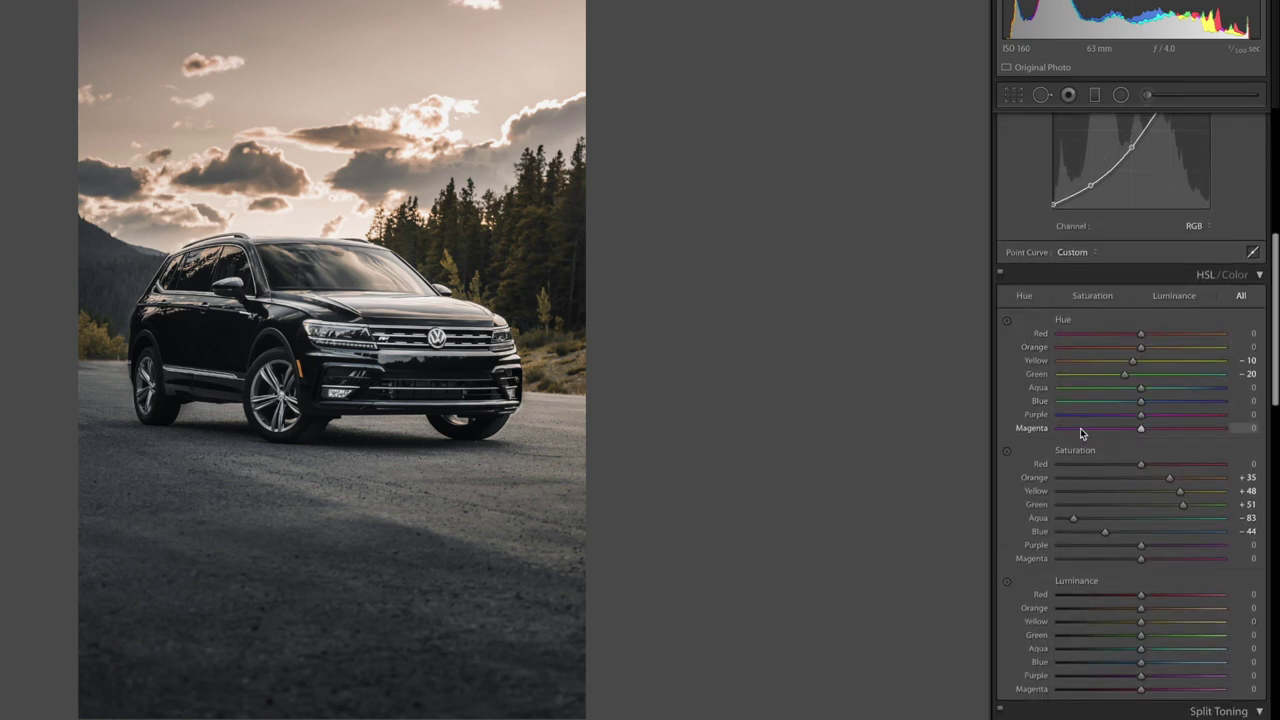
pyautogui.scroll(-8, 1080, 430)
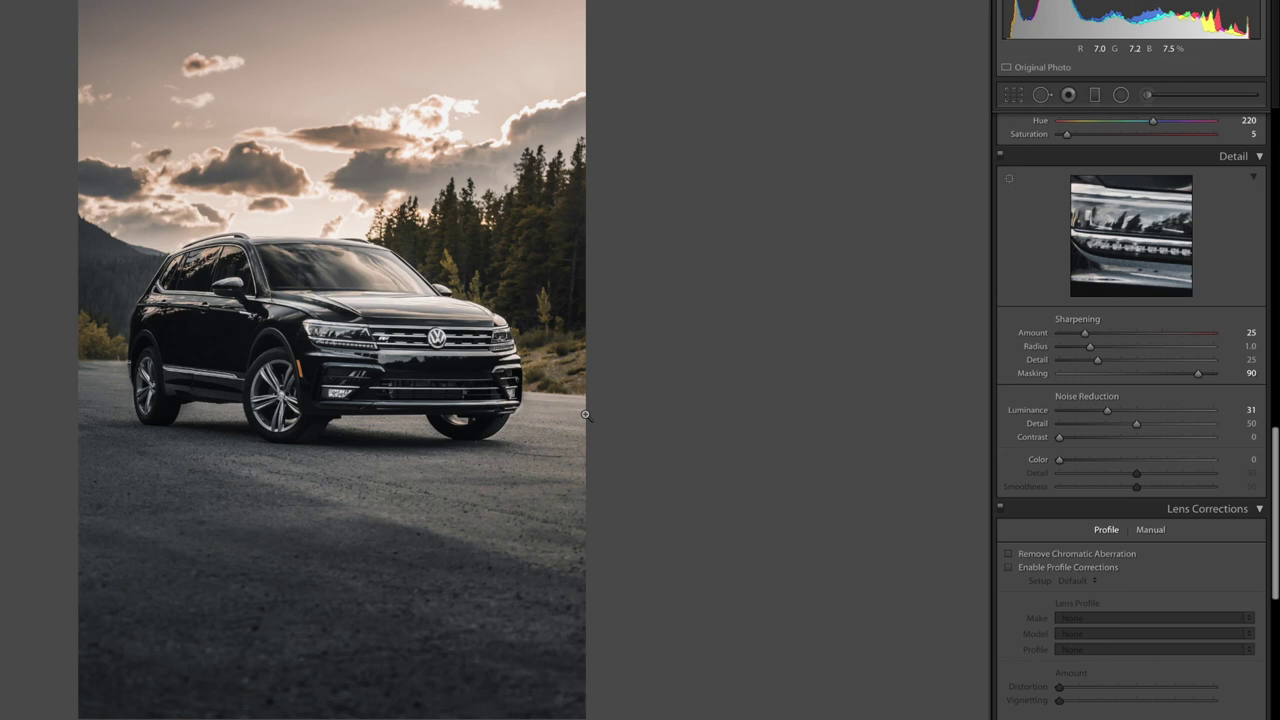
pyautogui.scroll(10, 1125, 515)
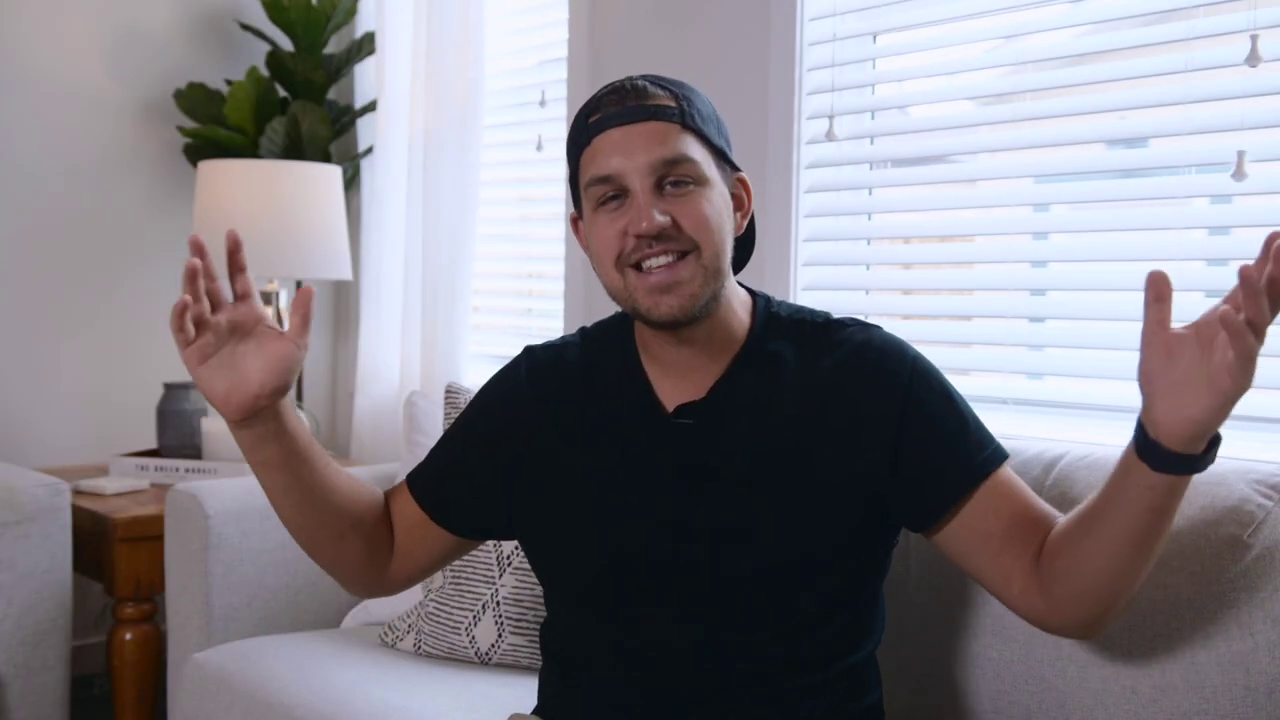